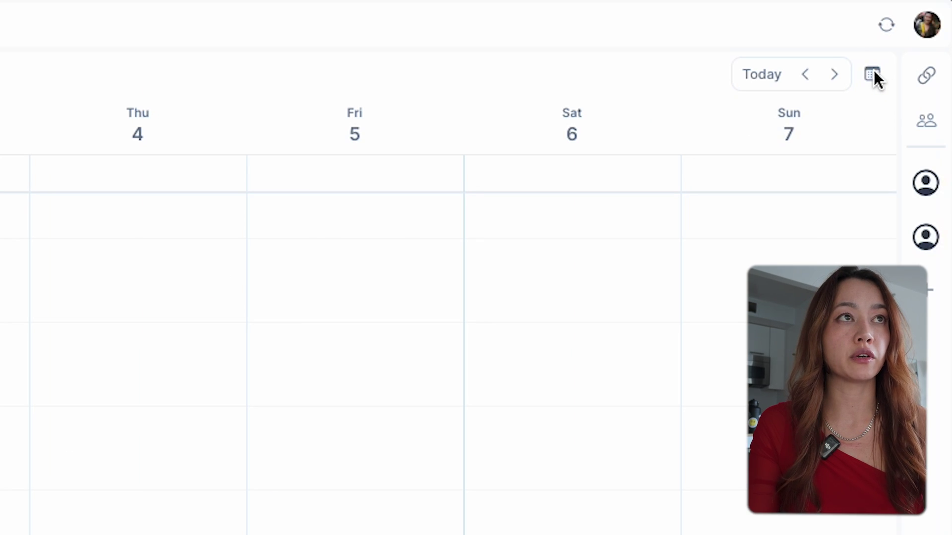
Step: Open the account menu from the avatar
left_click(918, 34)
Step: Connect the Google Calendar account through the Integrations settings
left_click(795, 110)
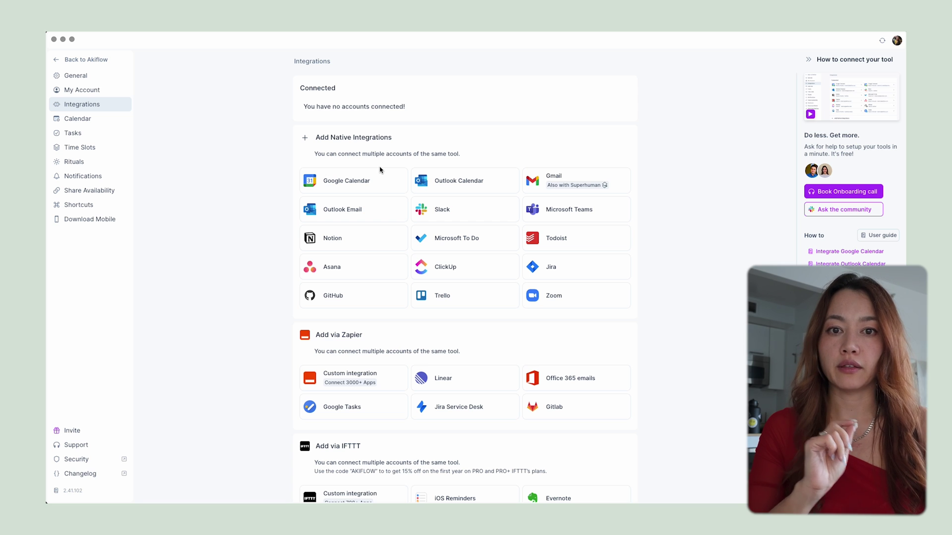
left_click(376, 174)
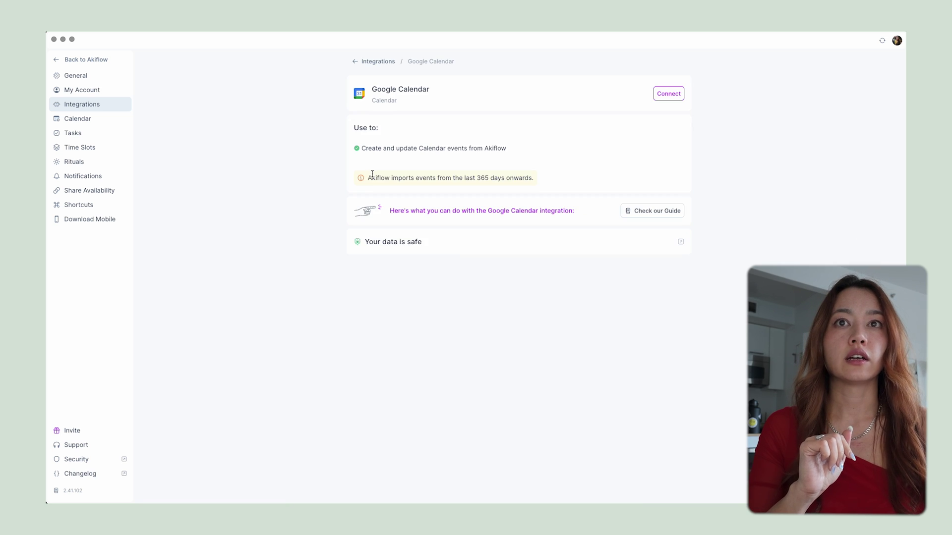
left_click(669, 94)
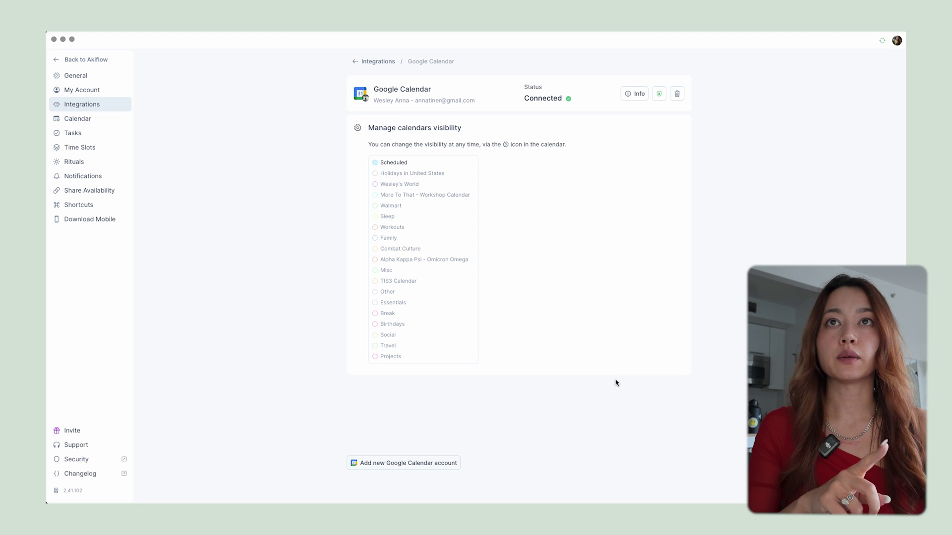
left_click(376, 60)
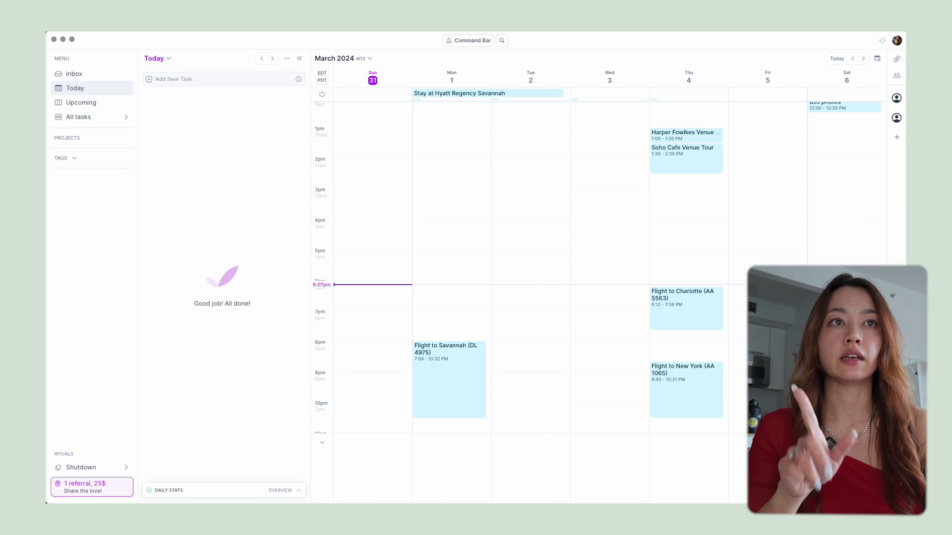
Step: Create a 'Lunch with friend' event on Monday from 3:00 to 4:00 PM
scroll(546, 267, "up", 1)
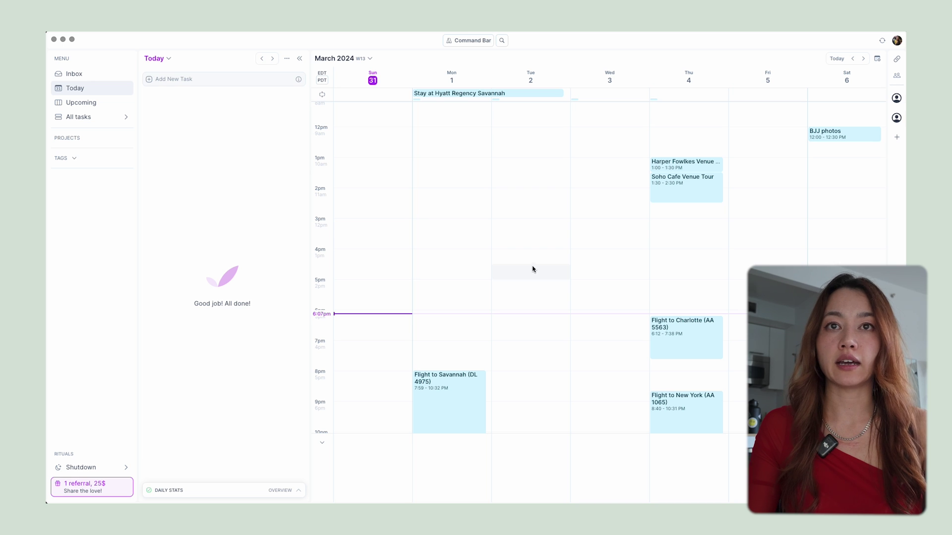
left_click(461, 230)
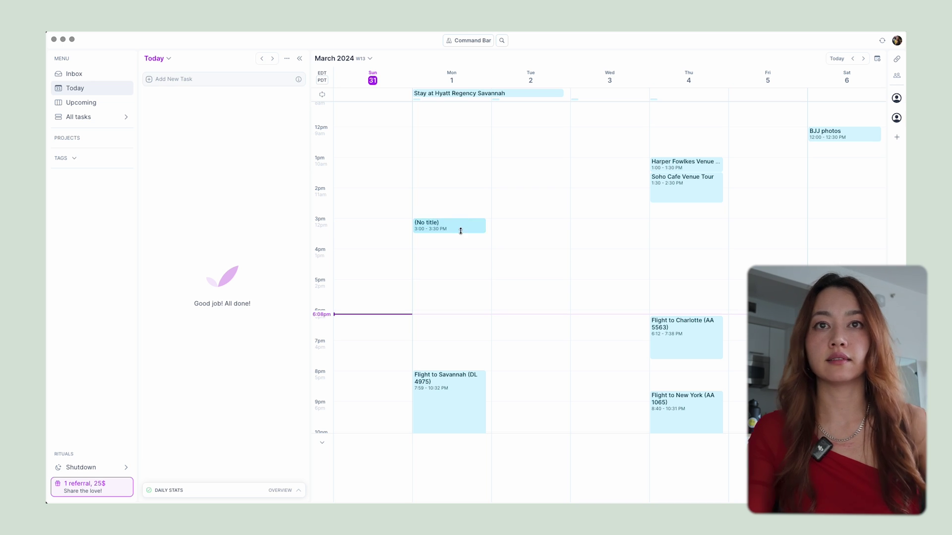
left_click_drag(460, 231, 457, 246)
type("Lunch with fr")
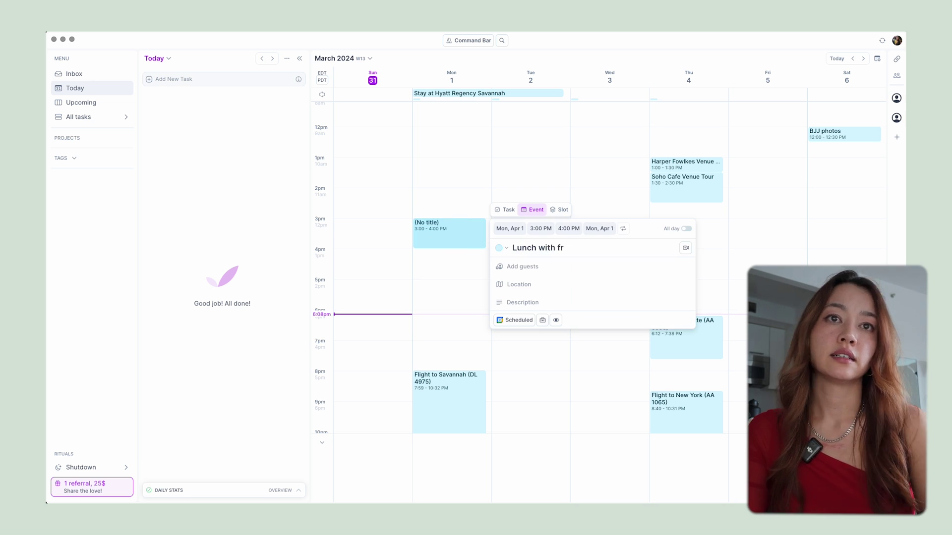
type("iend")
key("Return")
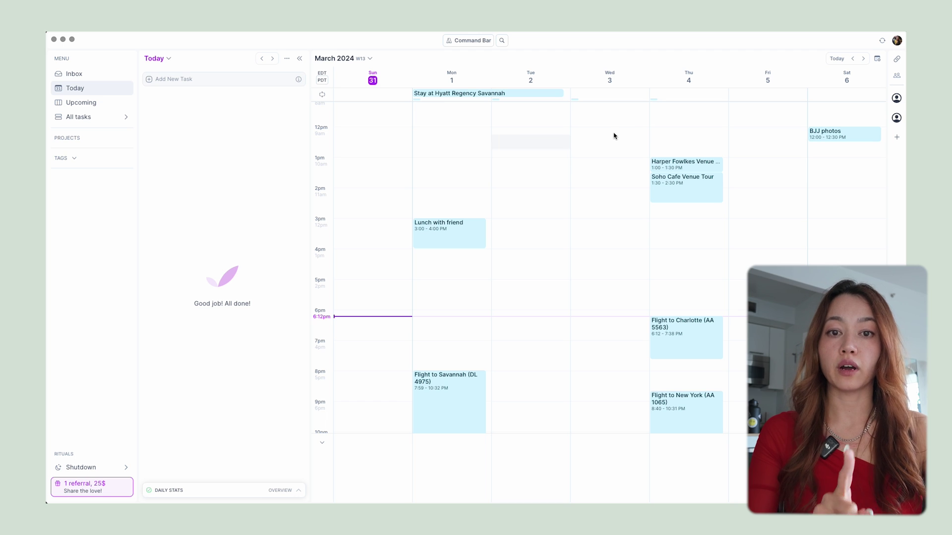
left_click(897, 41)
Step: Connect Notion and add the Tasks DB database, importing All pages
left_click(866, 68)
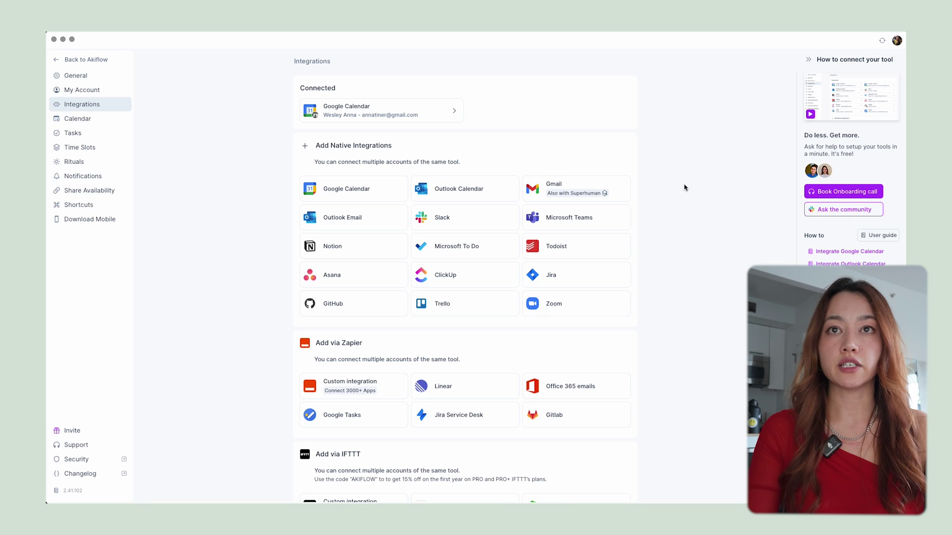
left_click(361, 248)
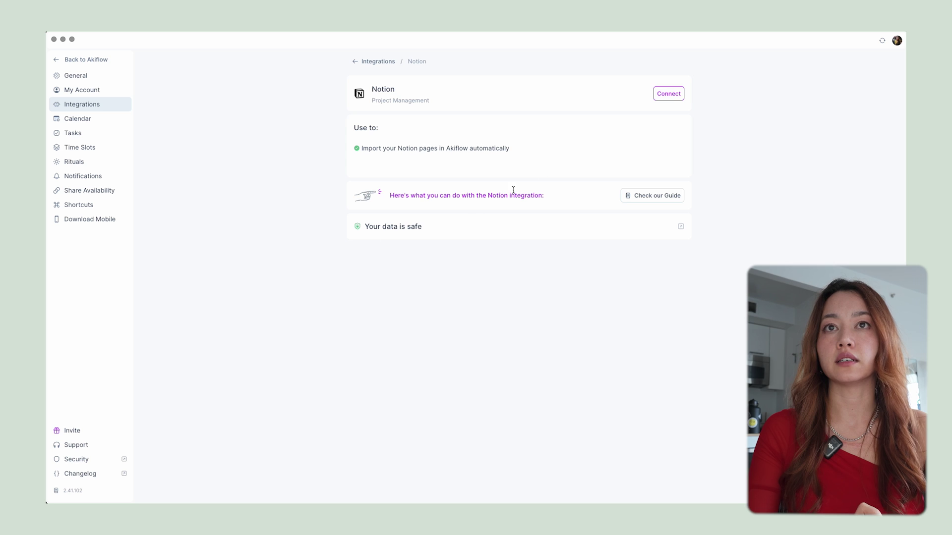
left_click(667, 95)
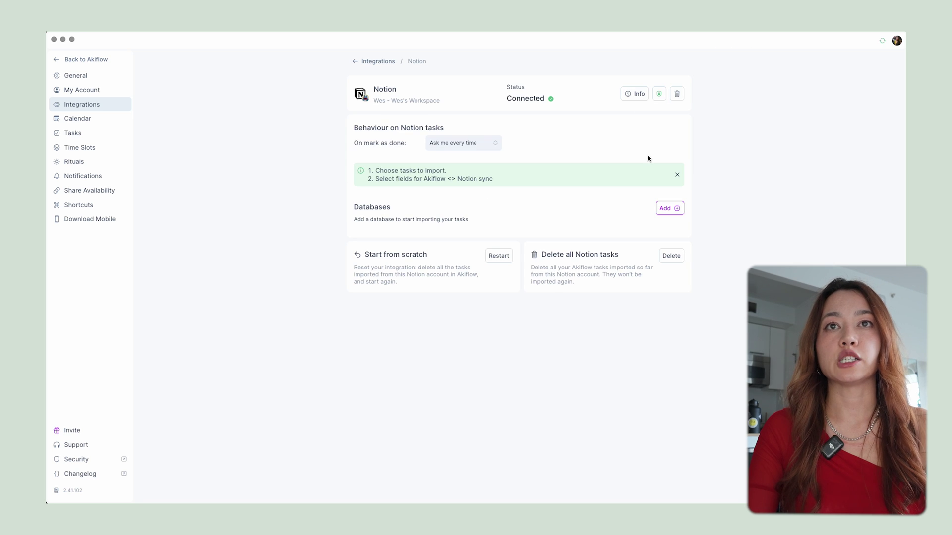
left_click(669, 211)
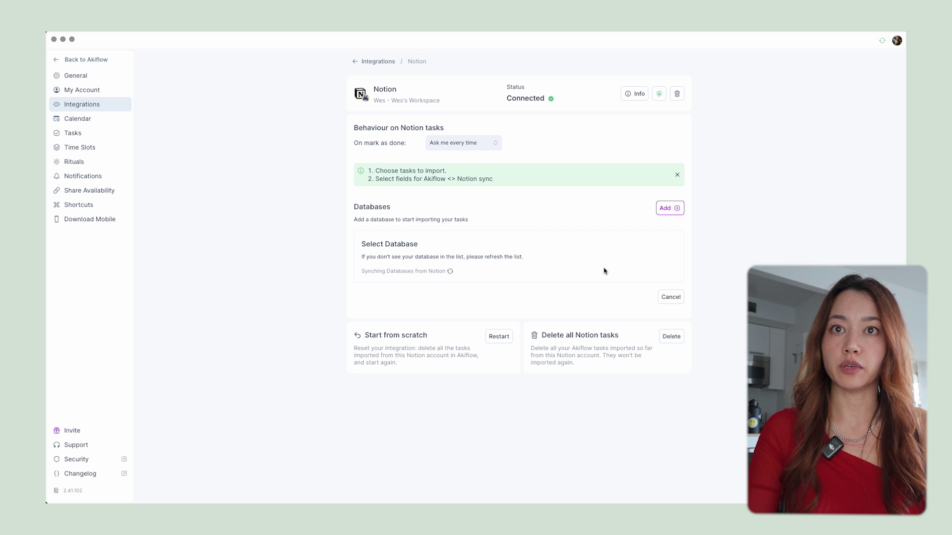
left_click(396, 304)
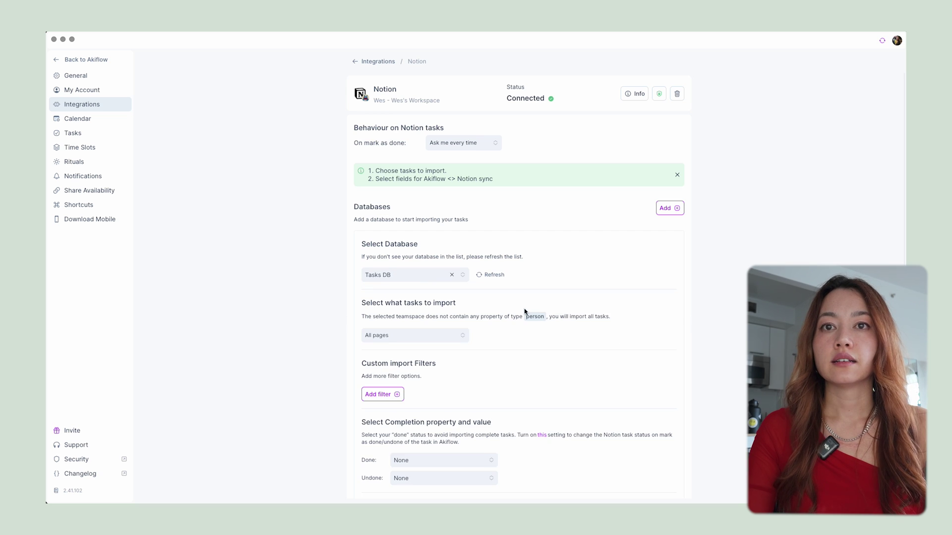
scroll(565, 273, "down", 3)
left_click(393, 277)
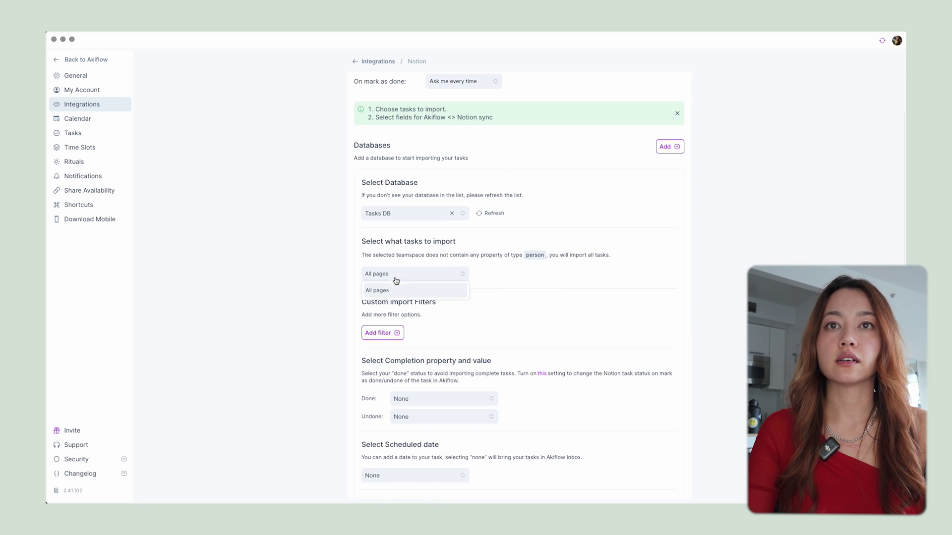
scroll(444, 243, "down", 2)
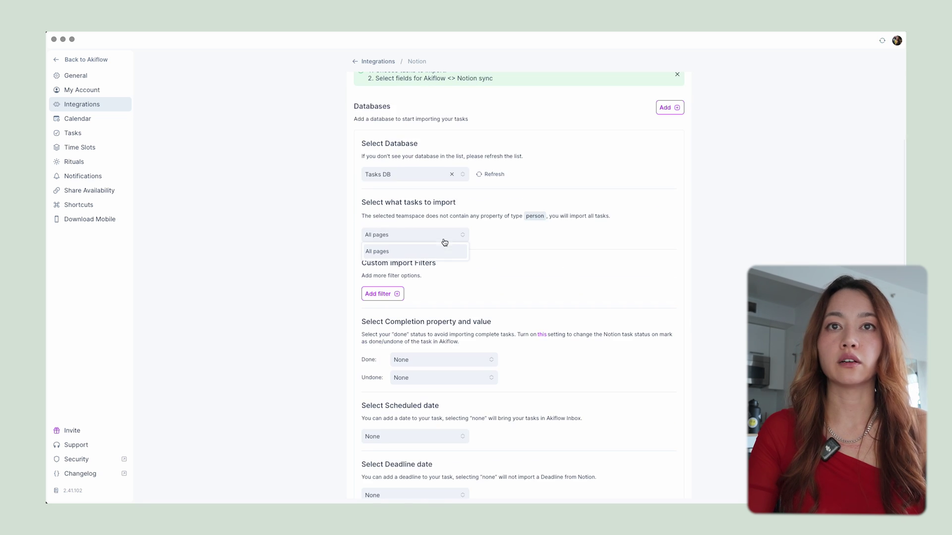
left_click(506, 261)
Step: Add an import filter: Status is Ready to start
scroll(506, 261, "down", 3)
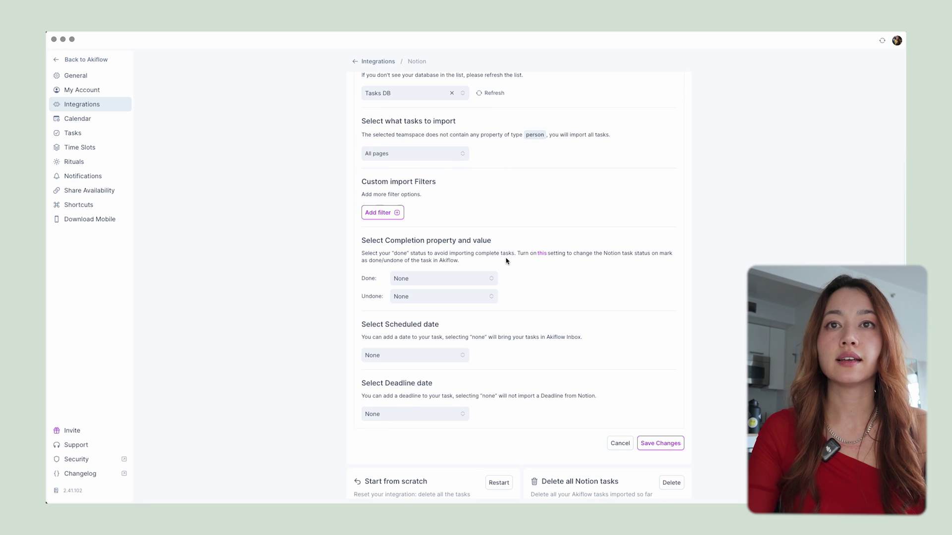
left_click(383, 213)
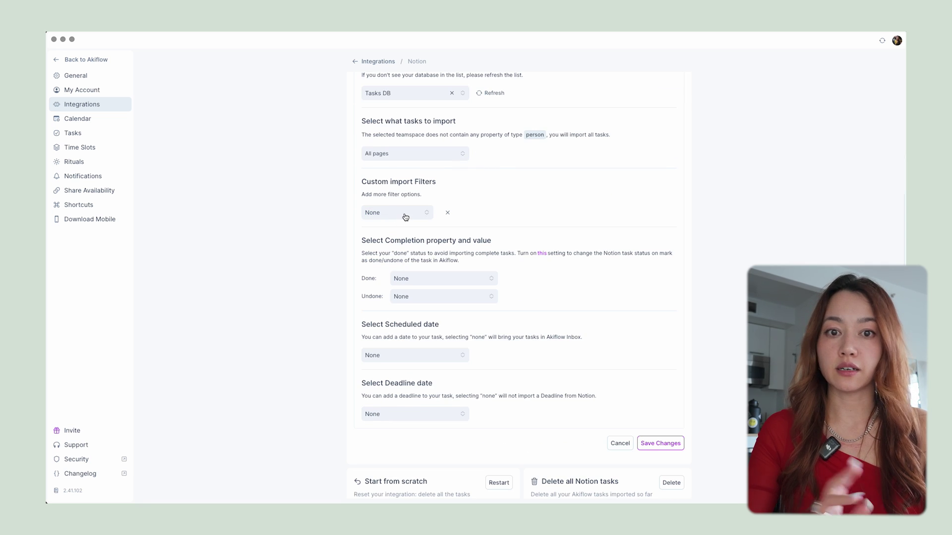
left_click(404, 215)
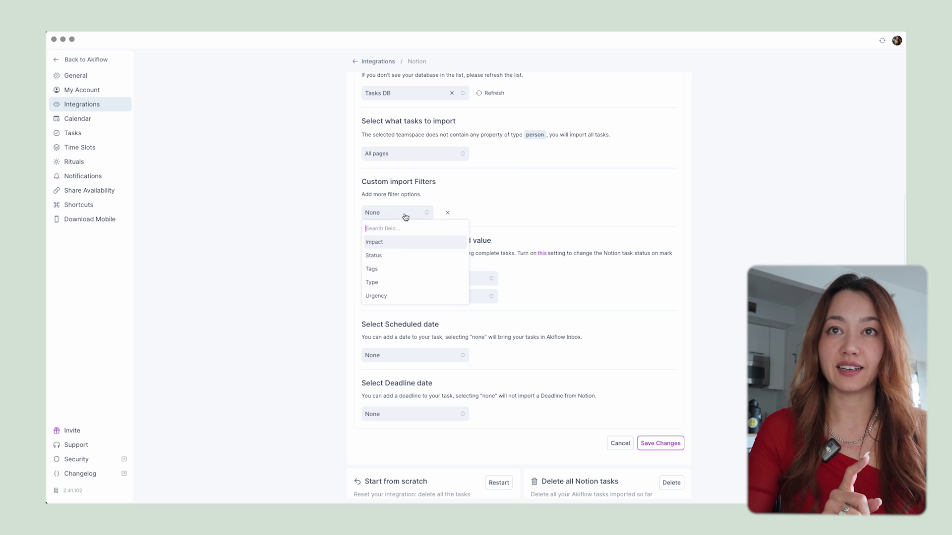
left_click(407, 258)
left_click(485, 212)
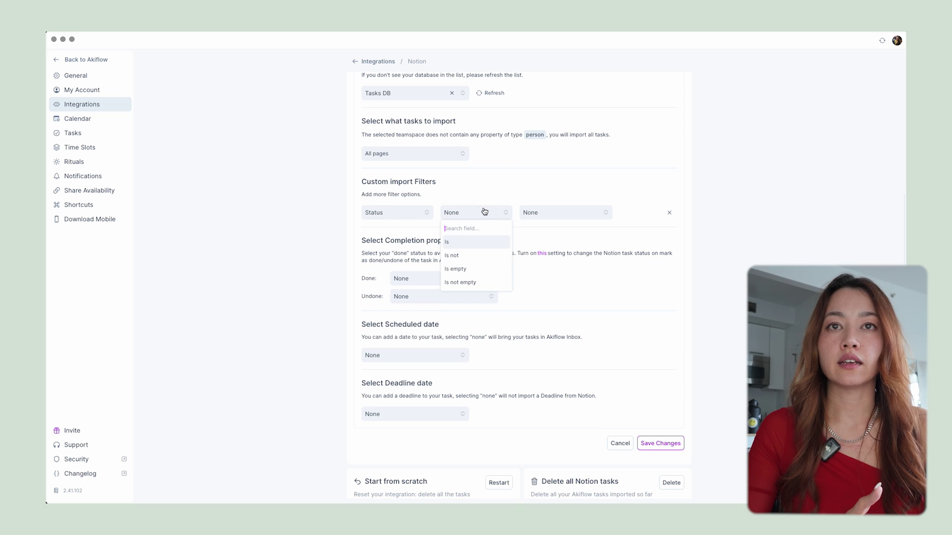
left_click(482, 242)
left_click(548, 213)
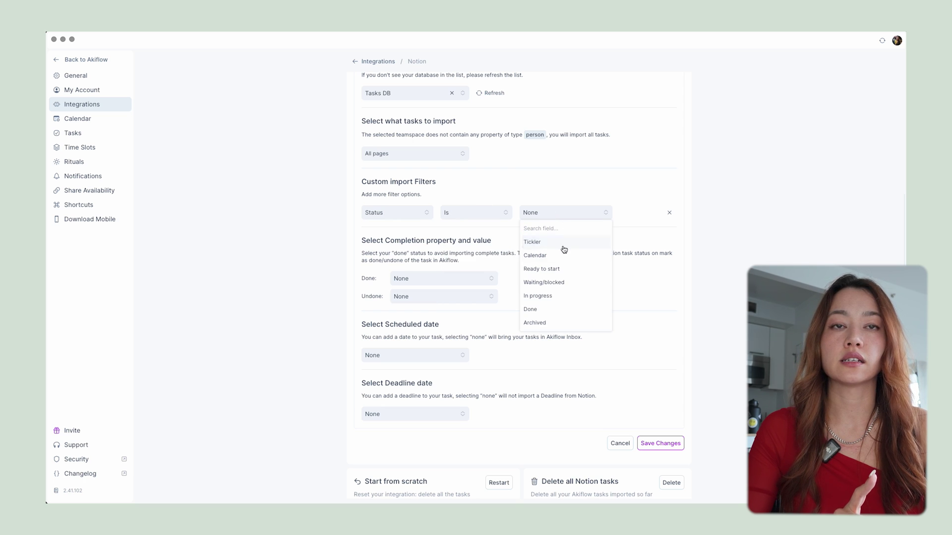
left_click(563, 269)
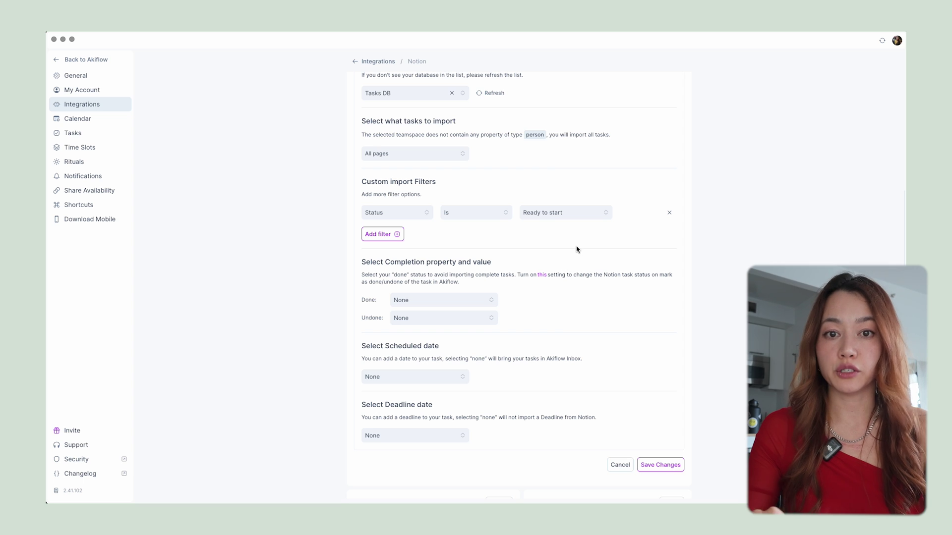
Step: Map completion to Status, with done as Done and undone as Ready to start
left_click(457, 300)
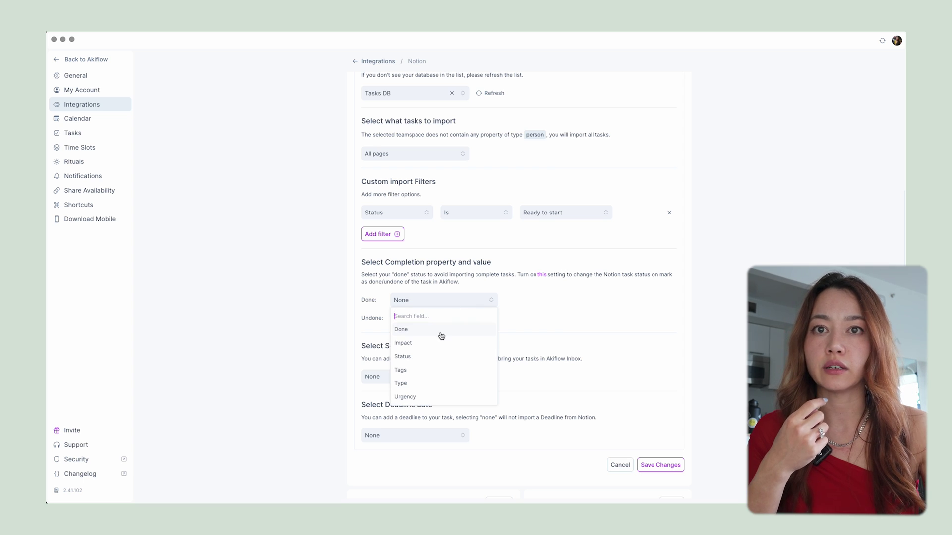
left_click(371, 301)
left_click(419, 300)
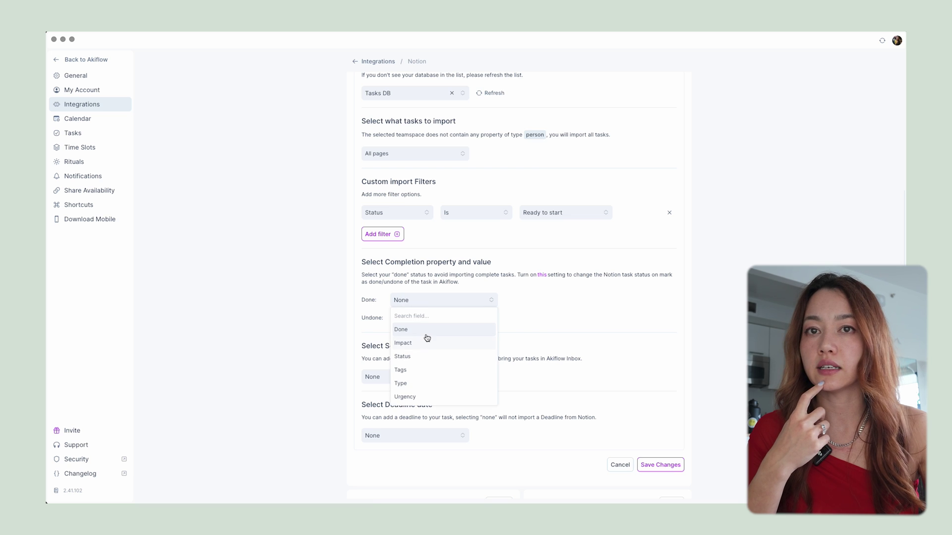
left_click(402, 356)
left_click(554, 375)
left_click(434, 295)
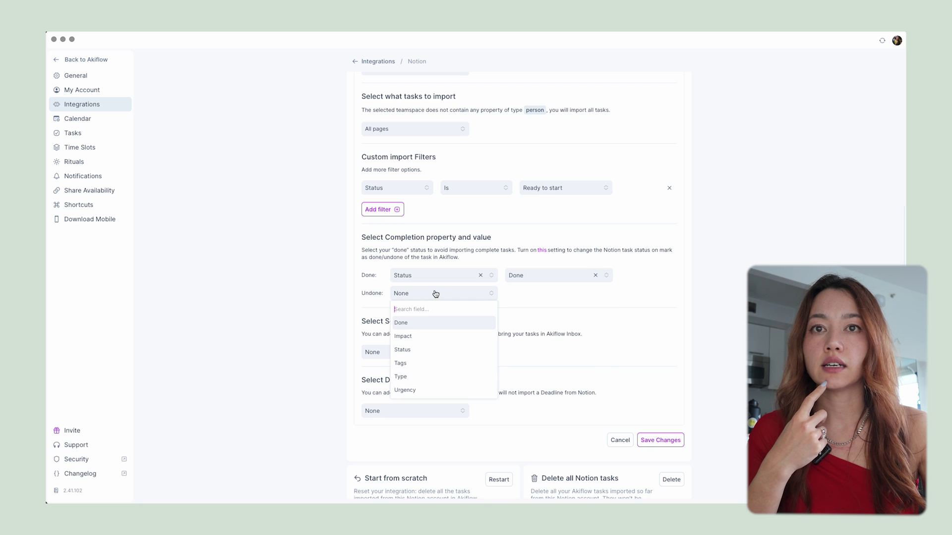
scroll(443, 373, "down", 1)
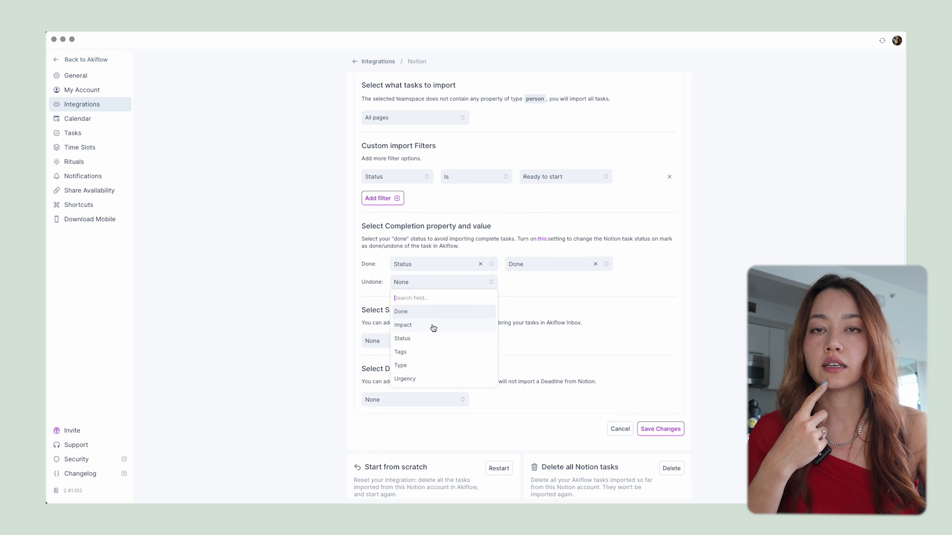
left_click(433, 341)
left_click(552, 282)
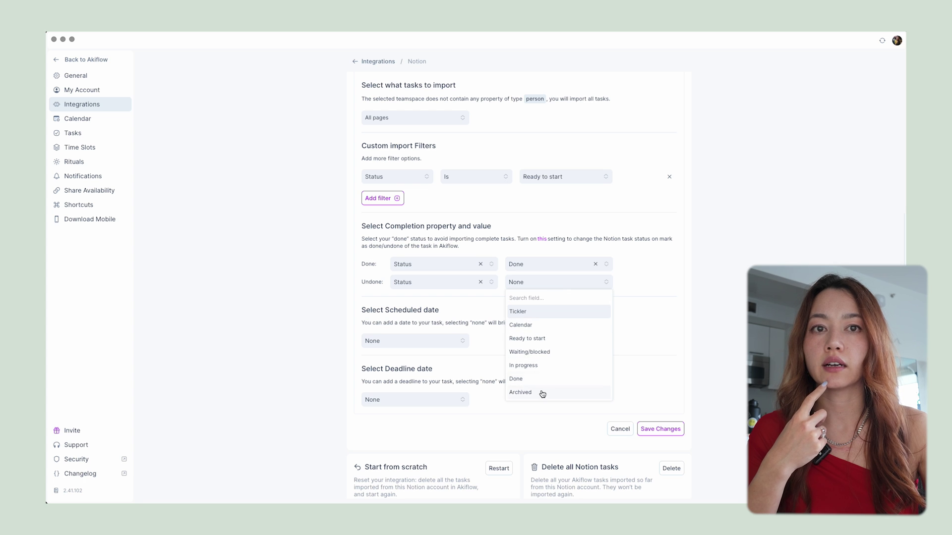
left_click(675, 329)
scroll(675, 328, "down", 1)
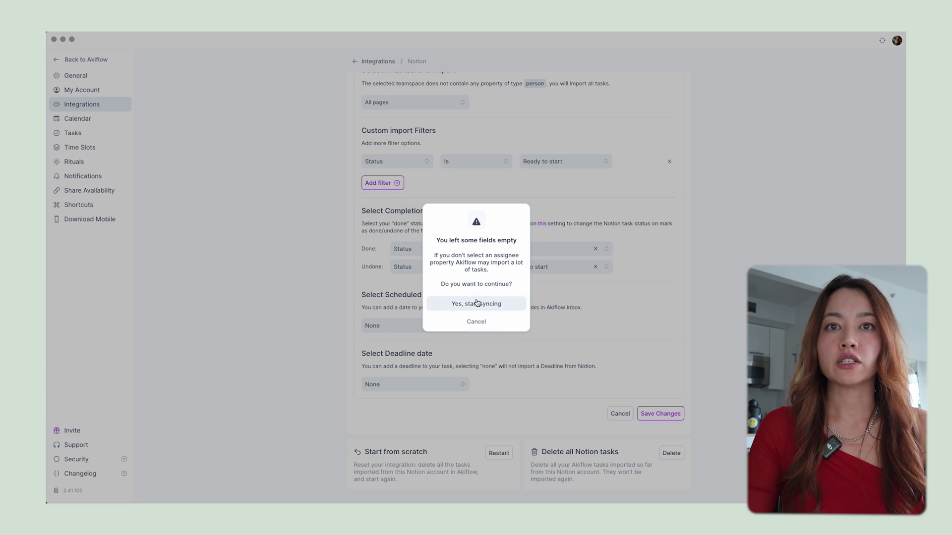
Step: Start syncing the Notion import despite the empty-fields warning
left_click(478, 304)
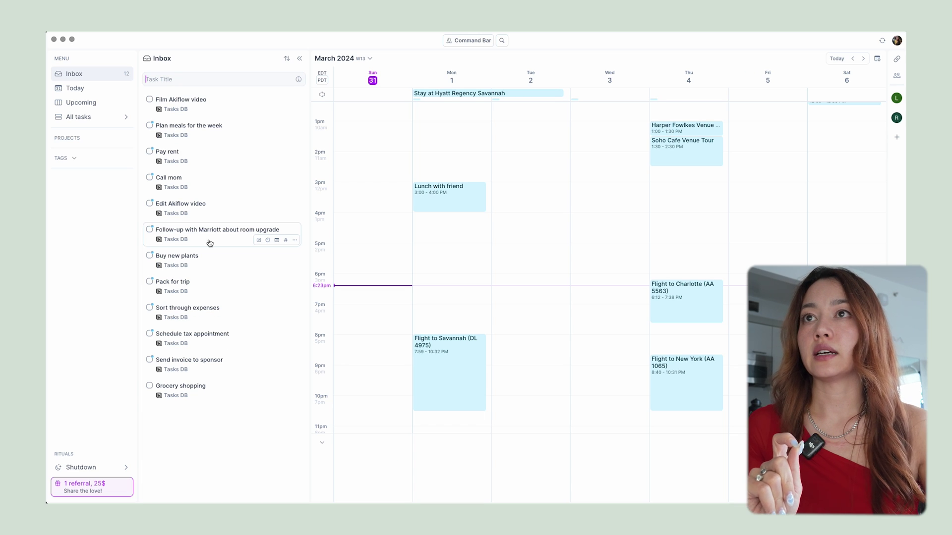
Step: Add Inbox tasks 'Give friend key to water plants' and 'Download movies for the plane'
type("Give friend key to")
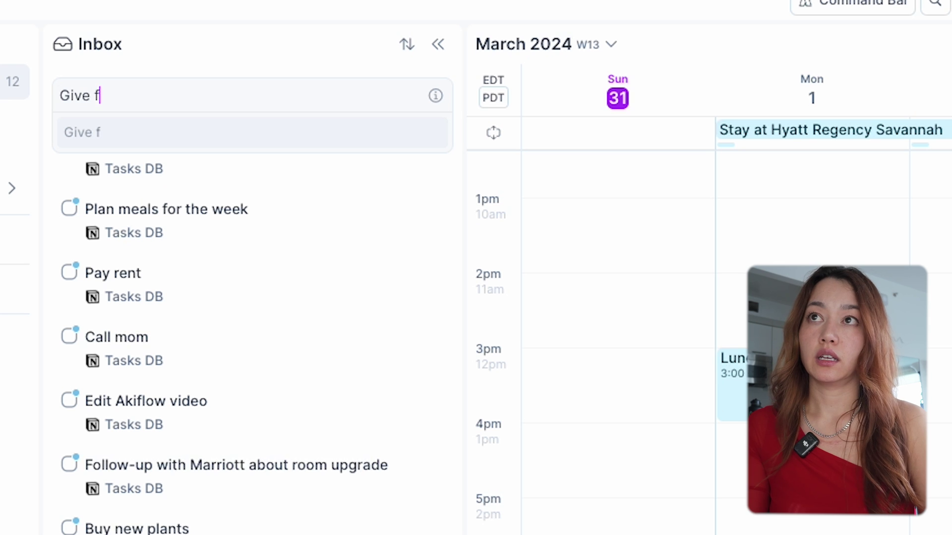
key("BackSpace")
key("BackSpace")
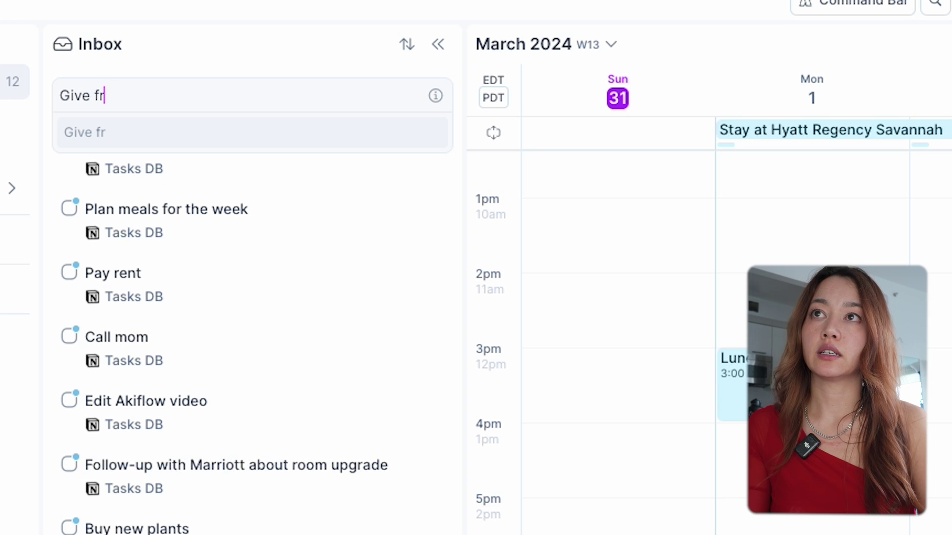
type("iend key to water plants")
key("Return")
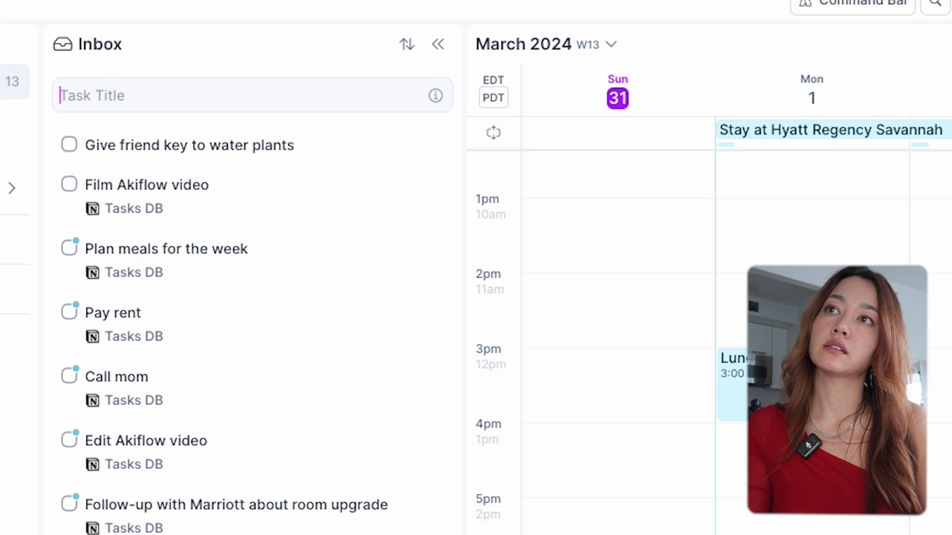
type("Download movies for the pla")
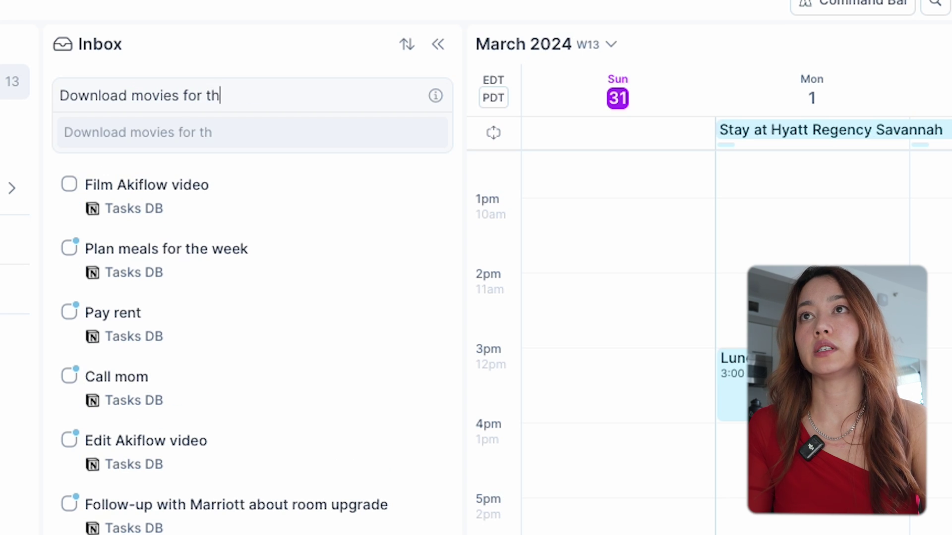
type("ne")
type(" restaurants")
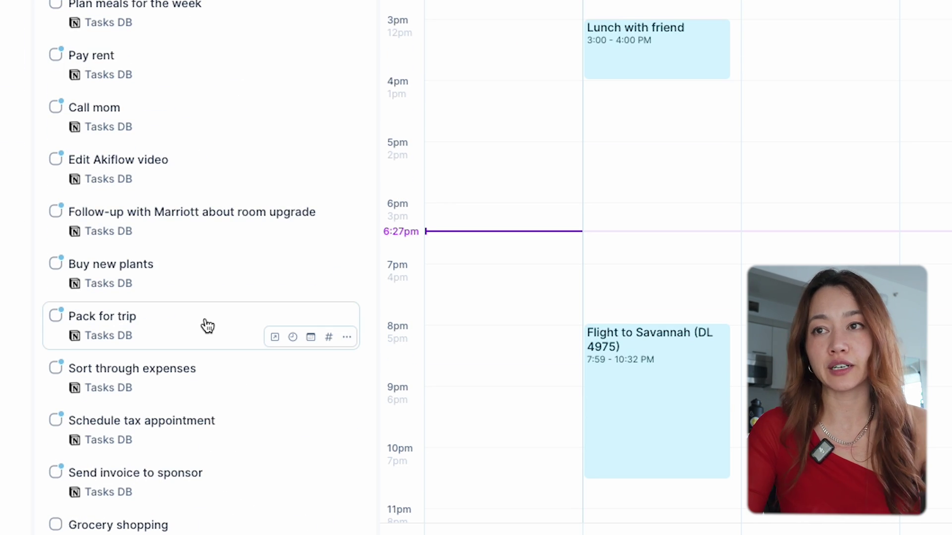
Step: Make Pack for trip a goal for today and sort the Inbox by priority
left_click(353, 341)
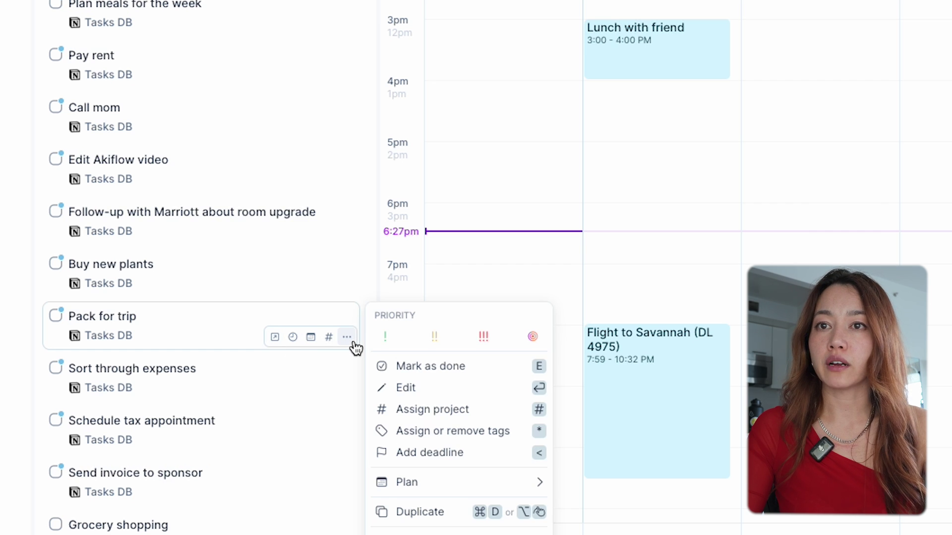
left_click(534, 339)
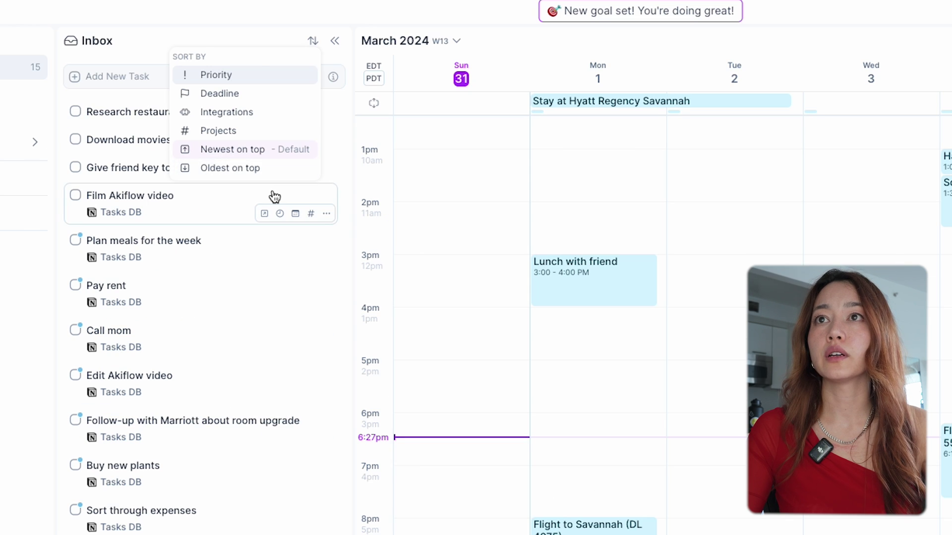
left_click(265, 69)
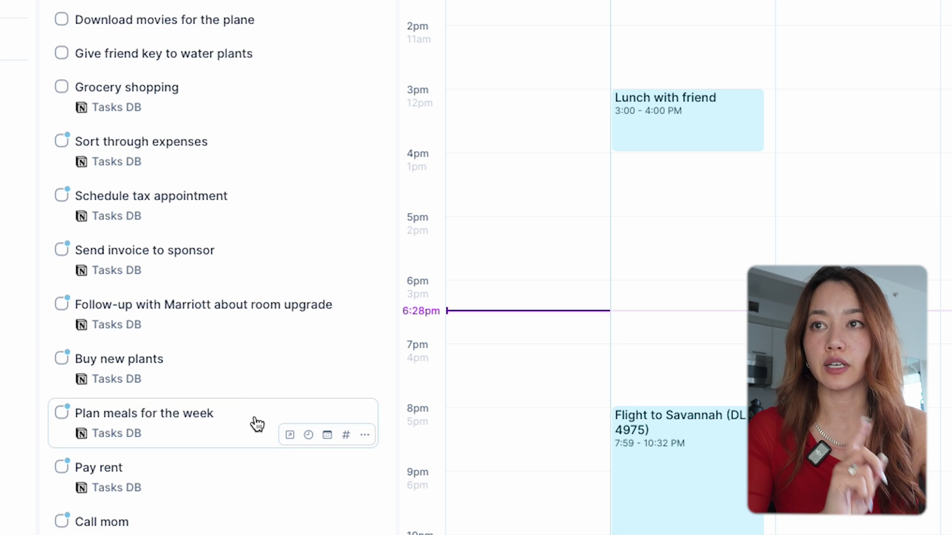
Step: Make Plan meals, Schedule tax appointment, Send invoice, Pay rent and Film Akiflow video daily goals
left_click(357, 441)
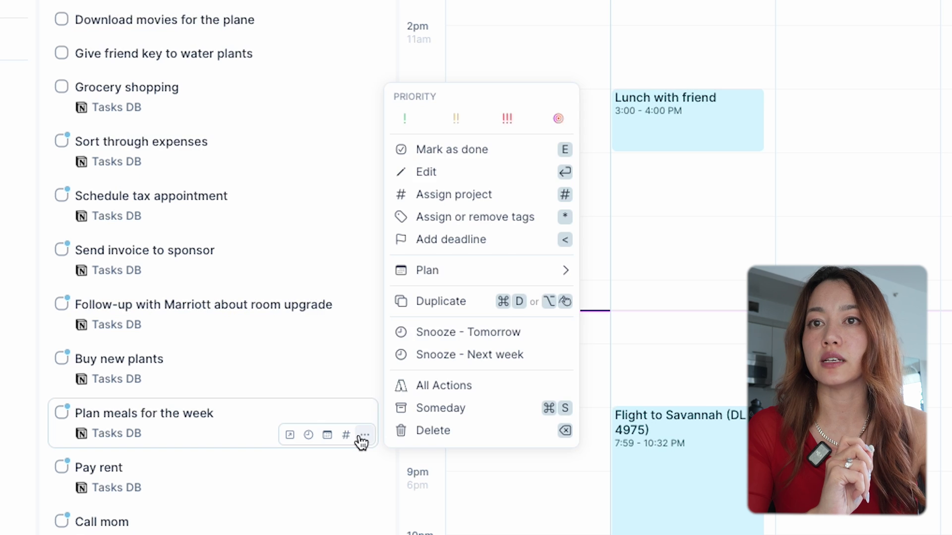
left_click(571, 118)
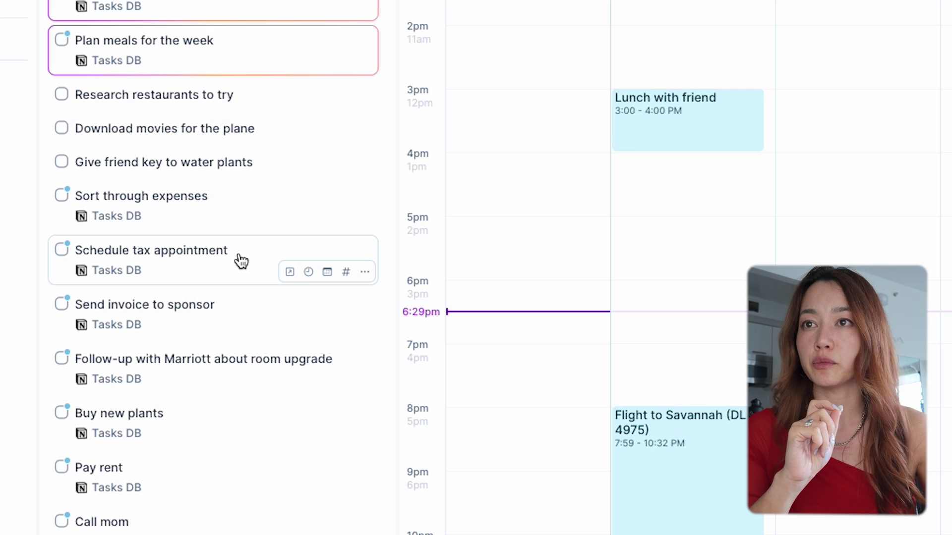
left_click(364, 272)
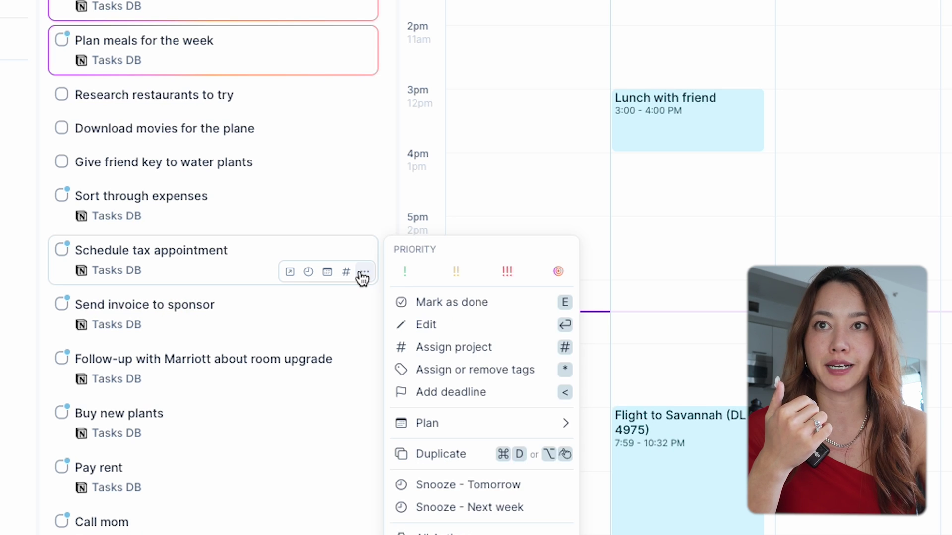
left_click(559, 271)
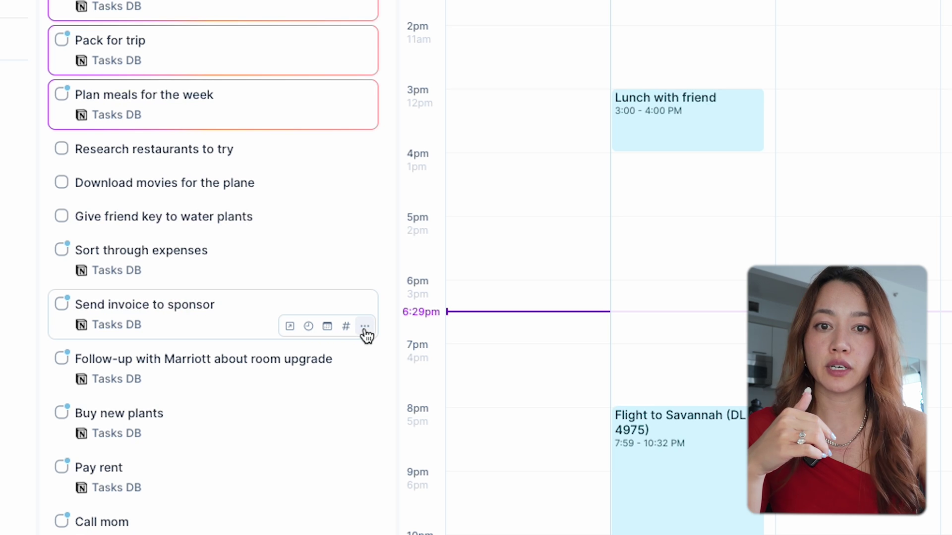
left_click(365, 328)
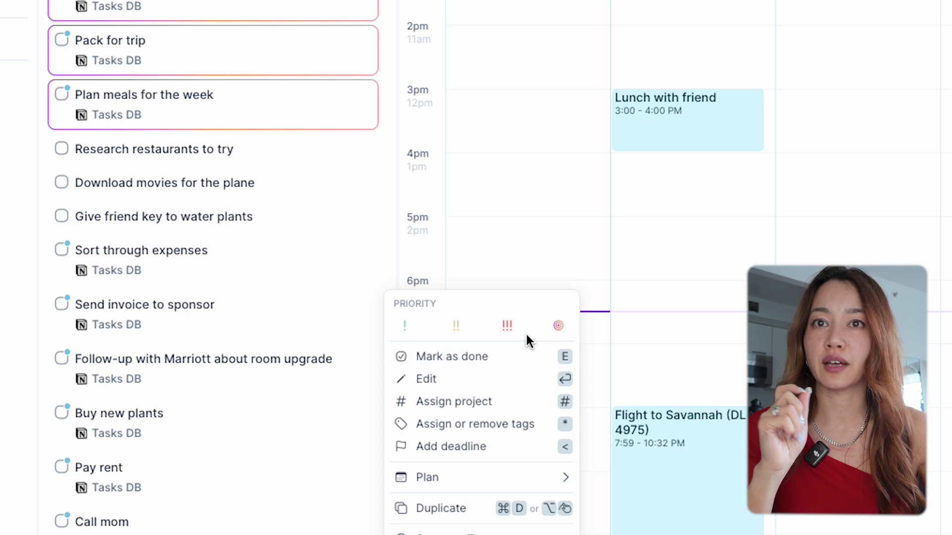
left_click(556, 325)
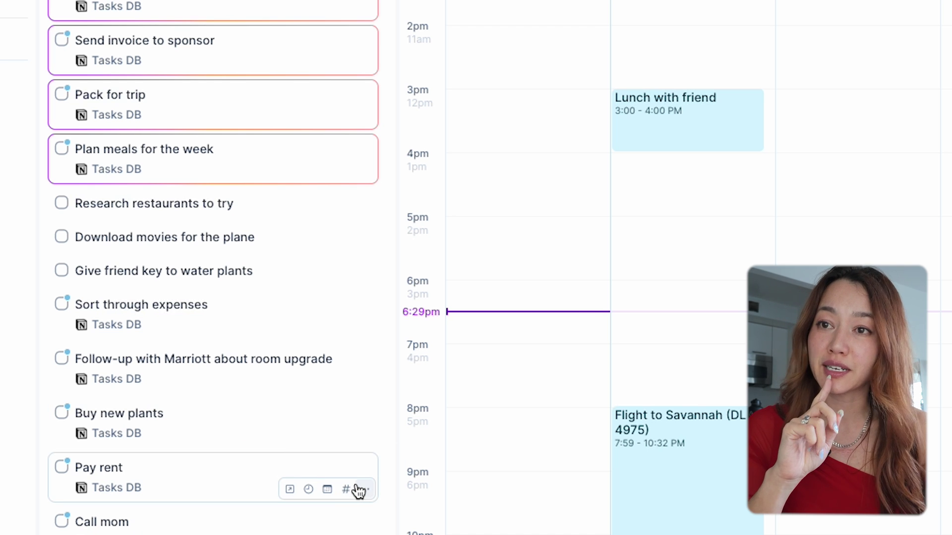
left_click(358, 492)
left_click(555, 176)
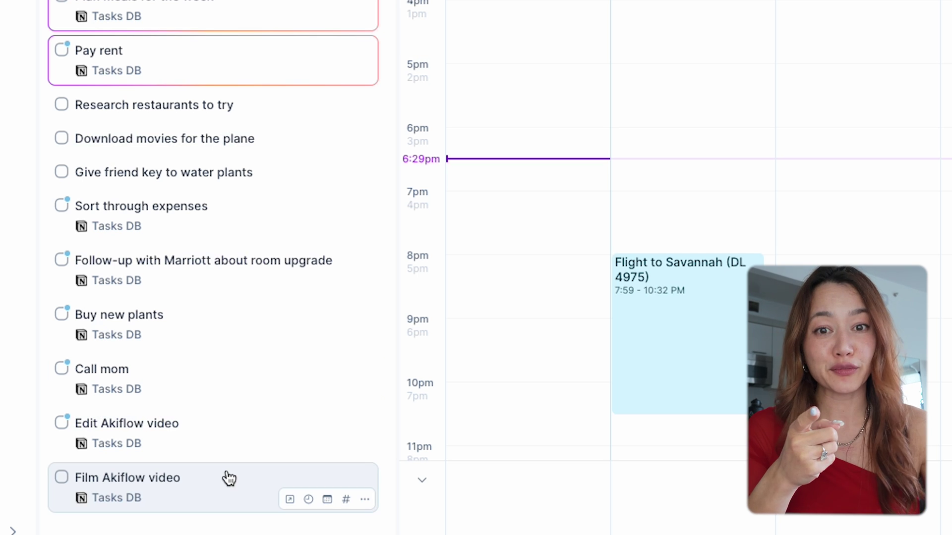
left_click(366, 501)
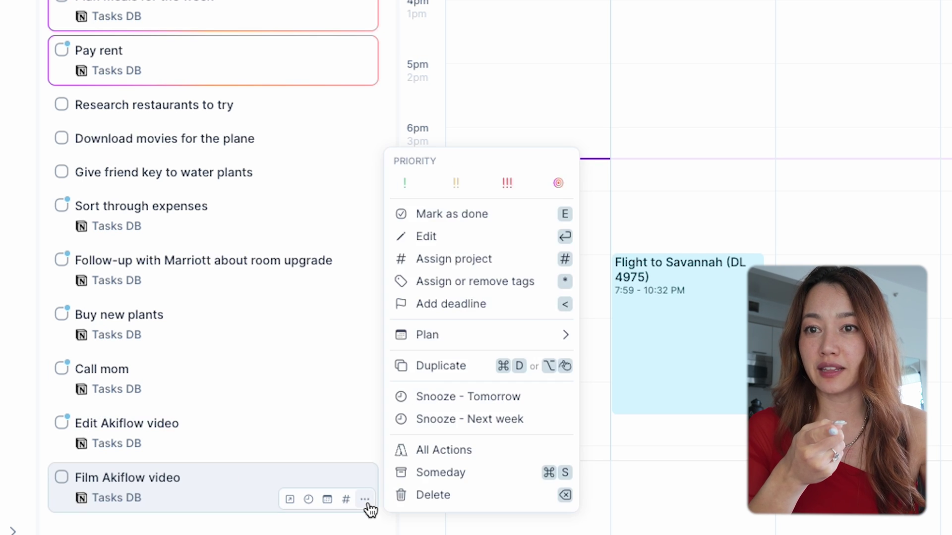
left_click(558, 183)
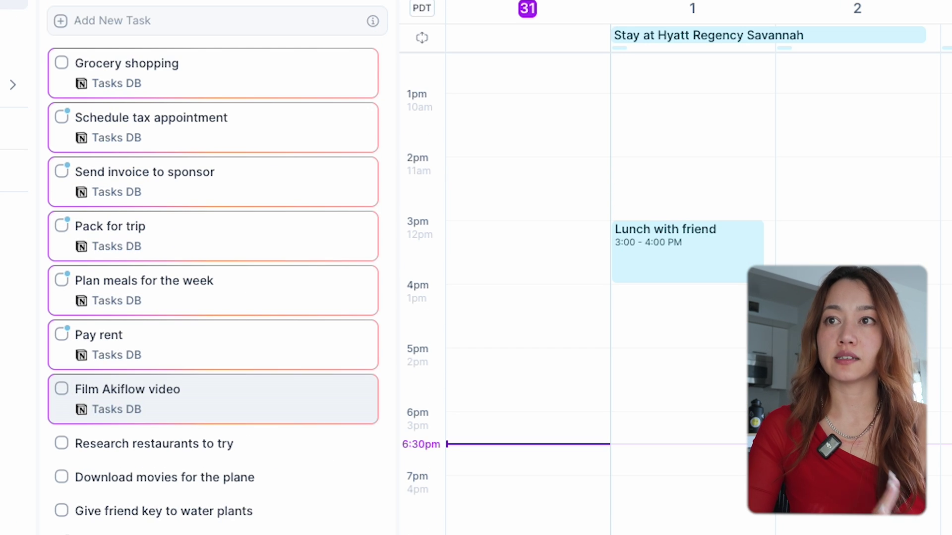
Step: Move non-goal tasks like Download movies for the plane to Someday, then check the Someday list
left_click(243, 444)
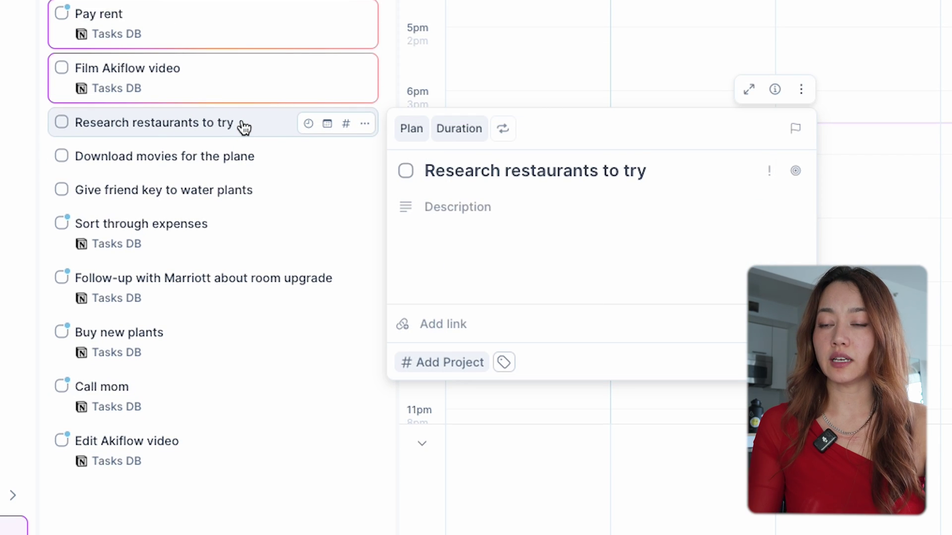
left_click(214, 460)
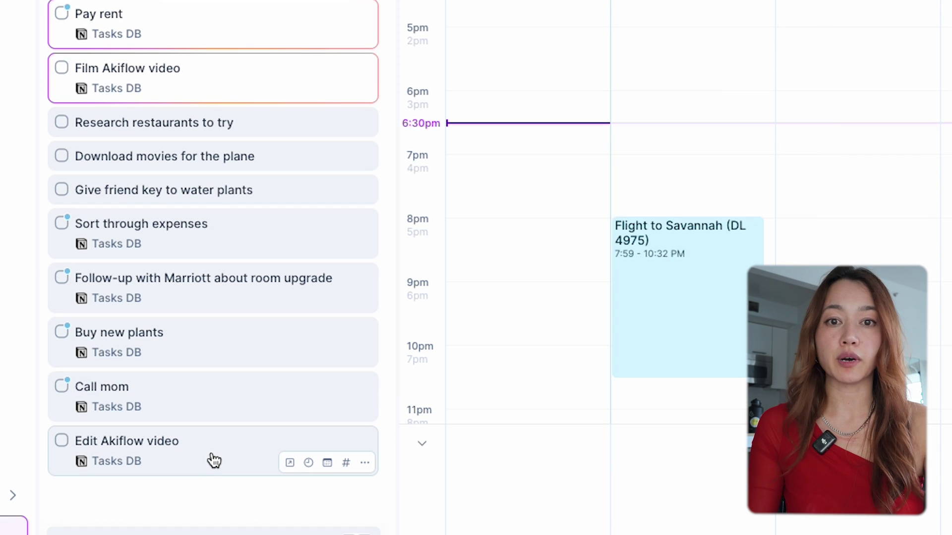
right_click(234, 168)
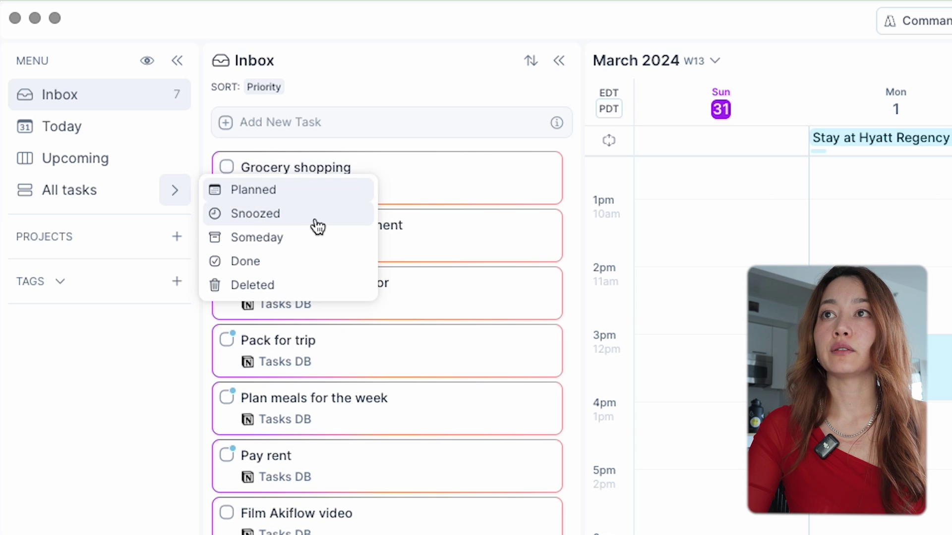
left_click(315, 238)
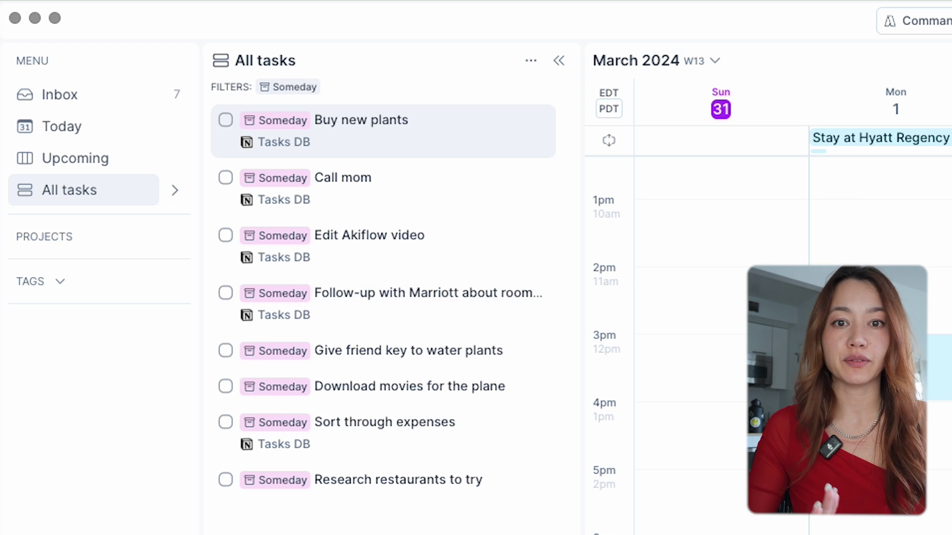
left_click(143, 101)
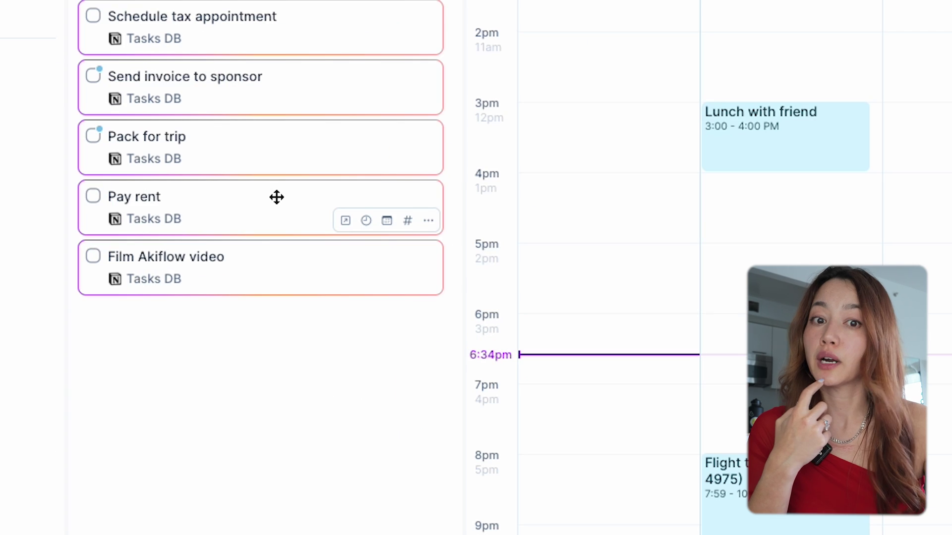
Step: Time-block Pay rent Sunday 8pm, Plan meals Monday 5pm, Grocery shopping Tuesday 1pm, Film video Wednesday 2pm (1h 30m)
left_click_drag(229, 236, 389, 382)
left_click_drag(486, 395, 495, 348)
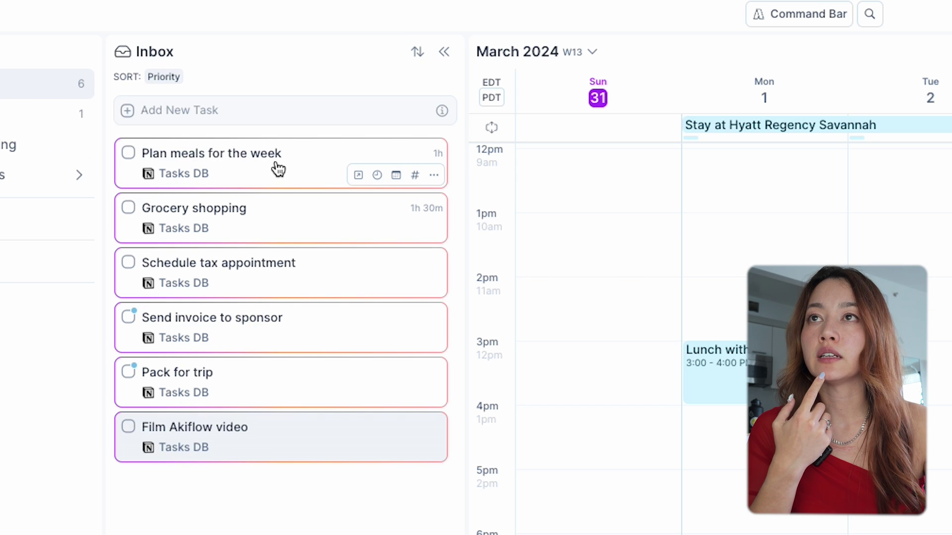
left_click_drag(278, 169, 774, 501)
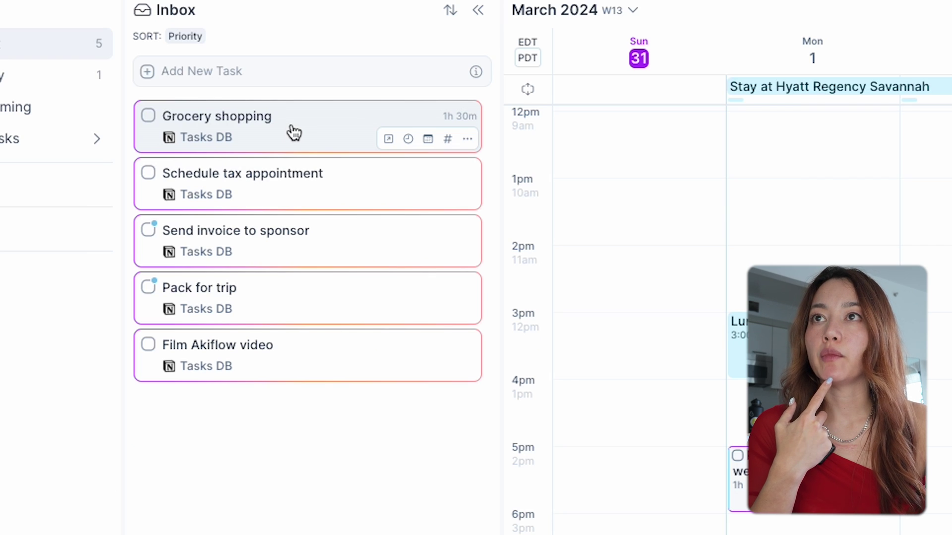
left_click_drag(294, 133, 951, 187)
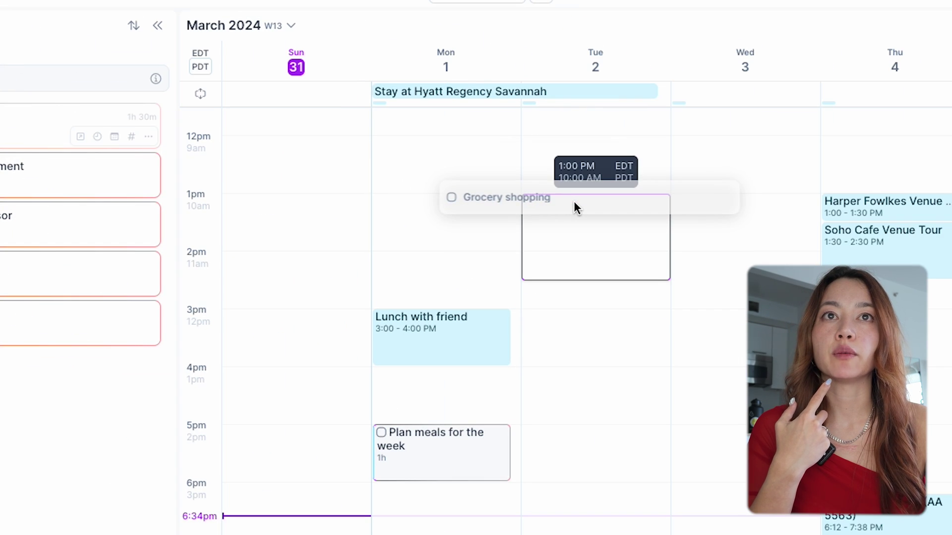
left_click_drag(573, 201, 574, 202)
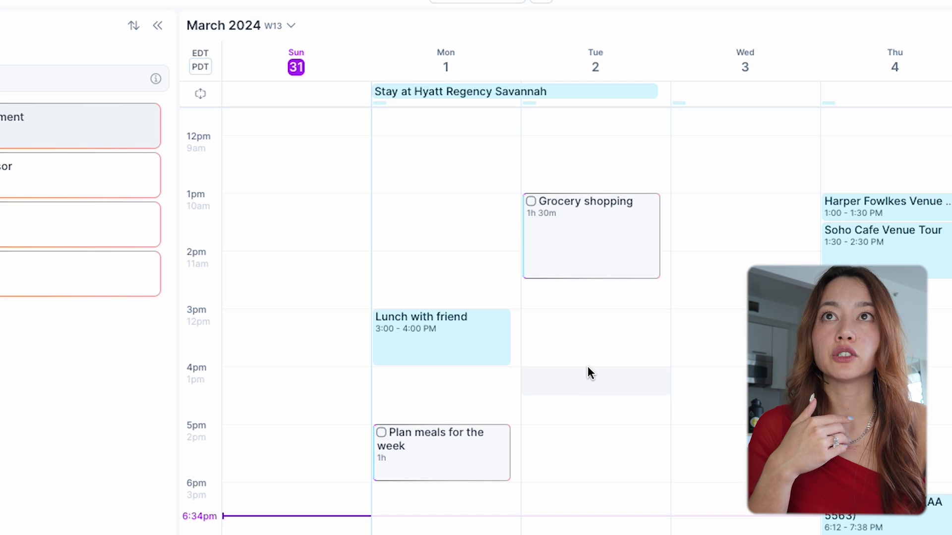
left_click_drag(10, 268, 734, 265)
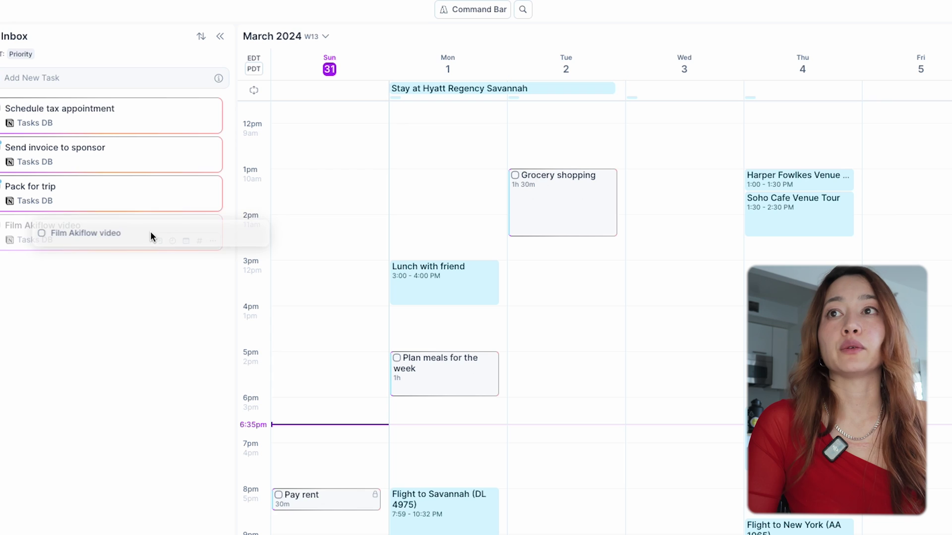
left_click_drag(676, 225, 682, 258)
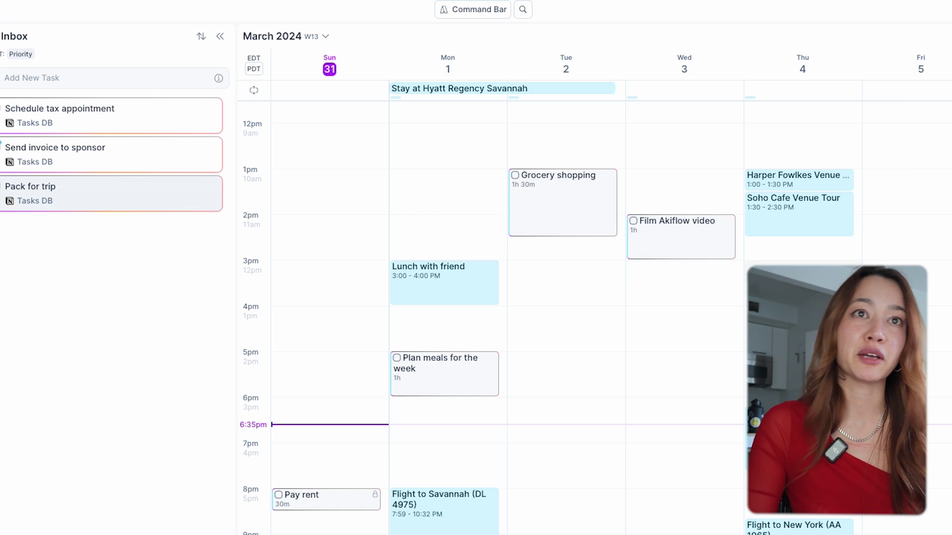
left_click_drag(712, 258, 711, 281)
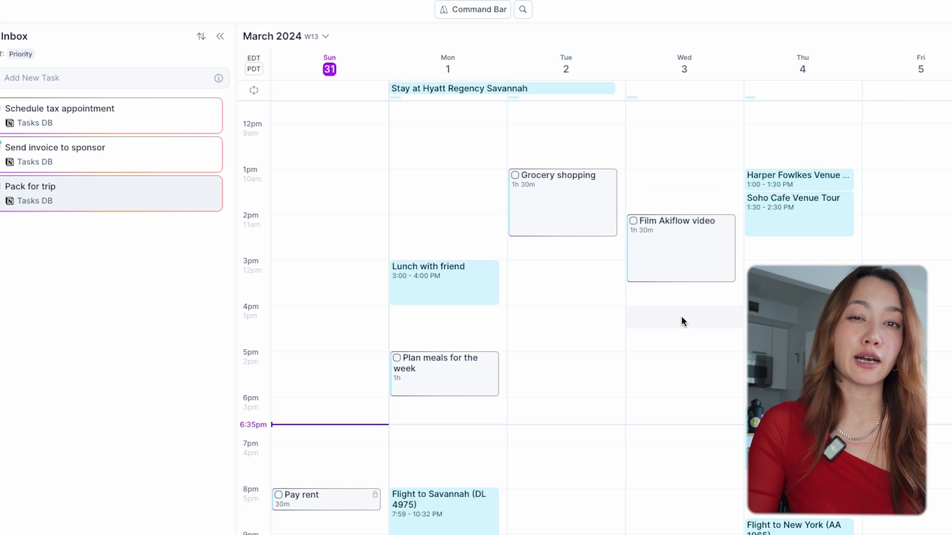
Step: Time-block tax appointment Thursday 3:00–3:30 PM, invoice Friday 12:00, and Pack for trip Saturday for 2 hours
left_click_drag(67, 114, 775, 275)
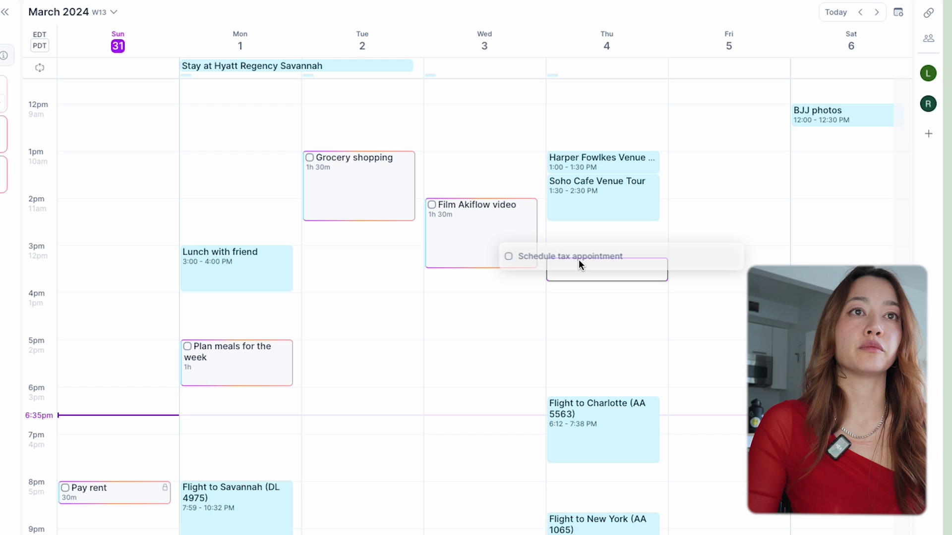
left_click_drag(578, 259, 586, 252)
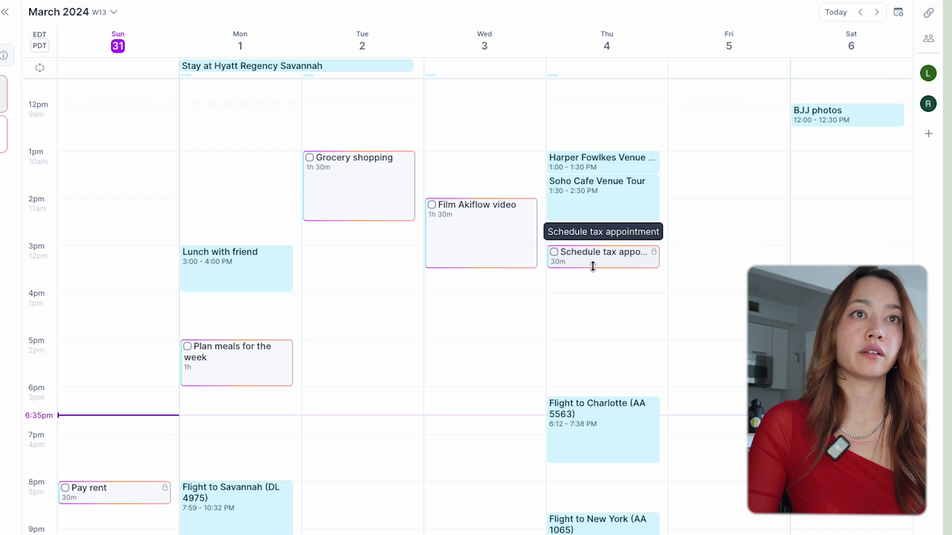
left_click_drag(0, 84, 686, 207)
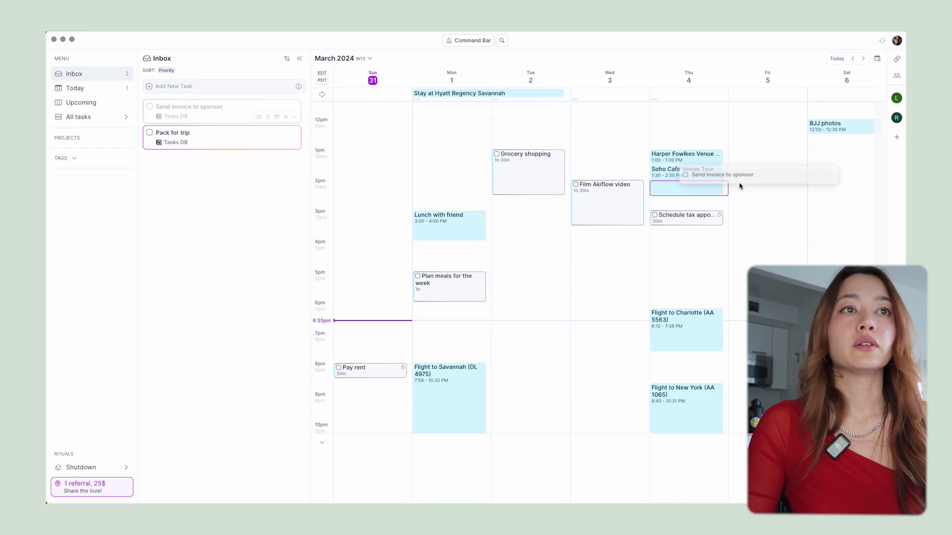
left_click_drag(740, 186, 768, 129)
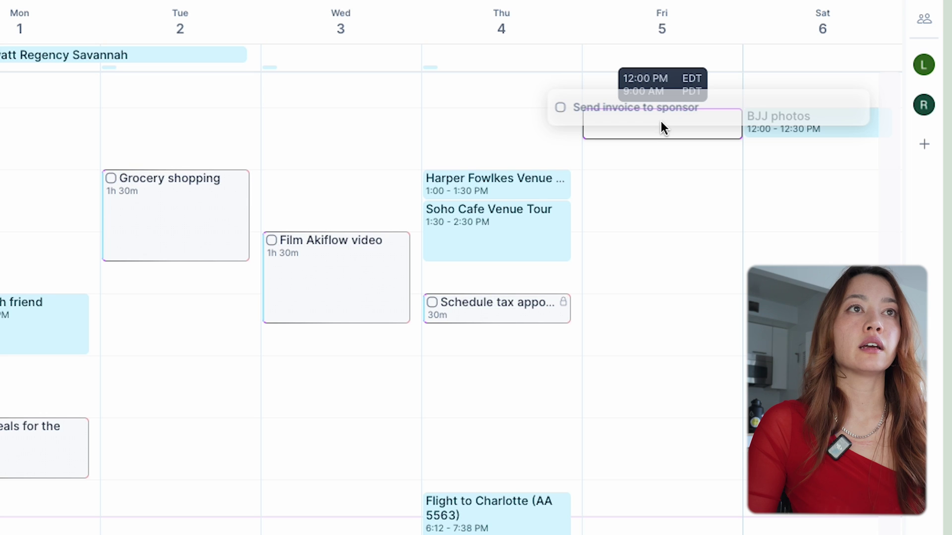
left_click_drag(662, 123, 661, 123)
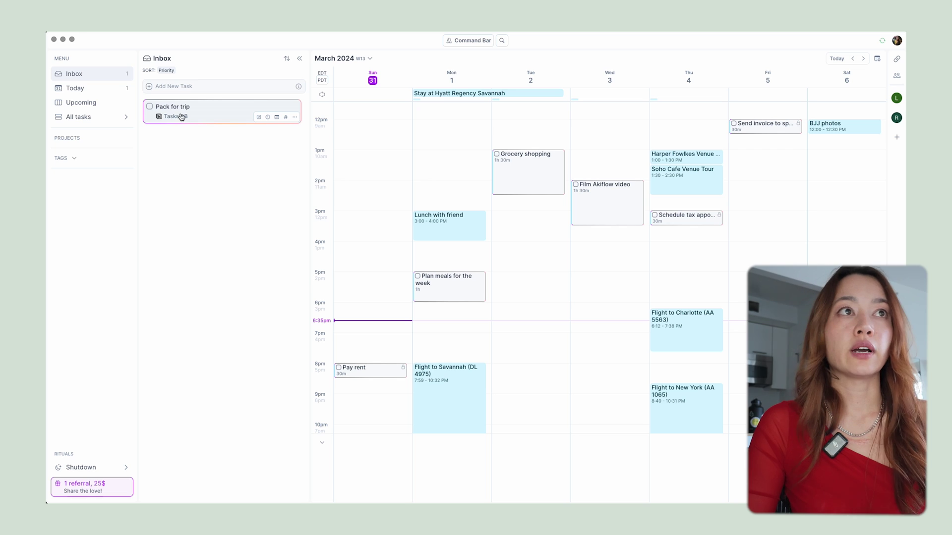
left_click_drag(171, 112, 844, 361)
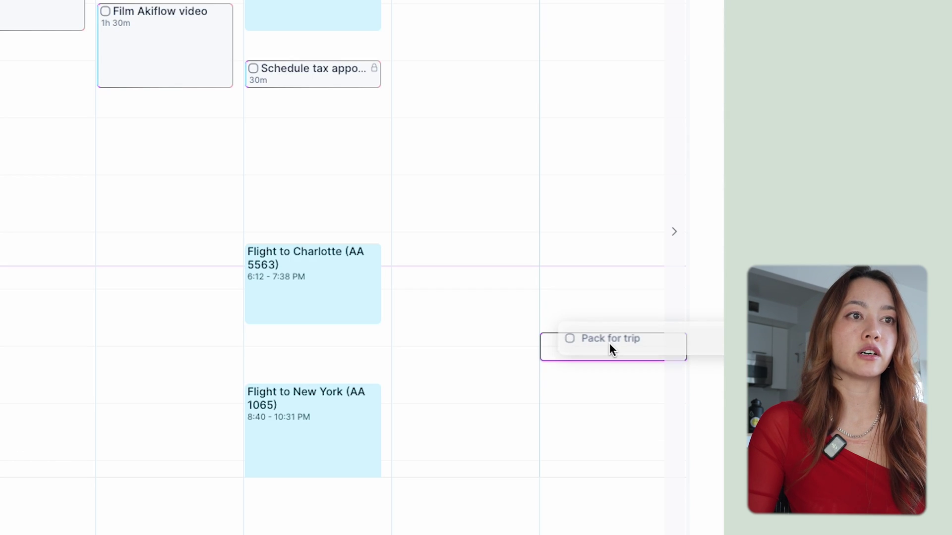
left_click_drag(609, 343, 593, 456)
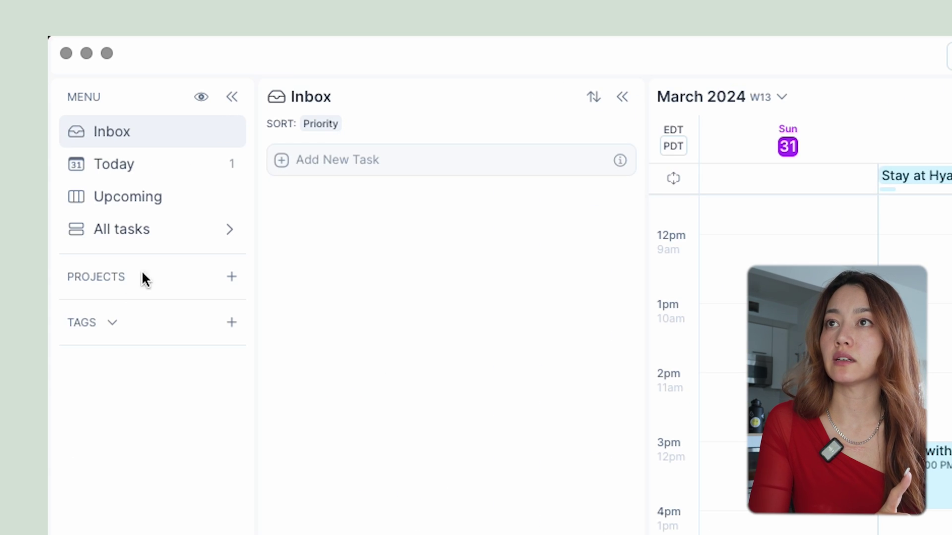
left_click(232, 278)
Step: Create the Wedding planning, YouTube channel and Notion build projects, then open Wedding planning
left_click(273, 304)
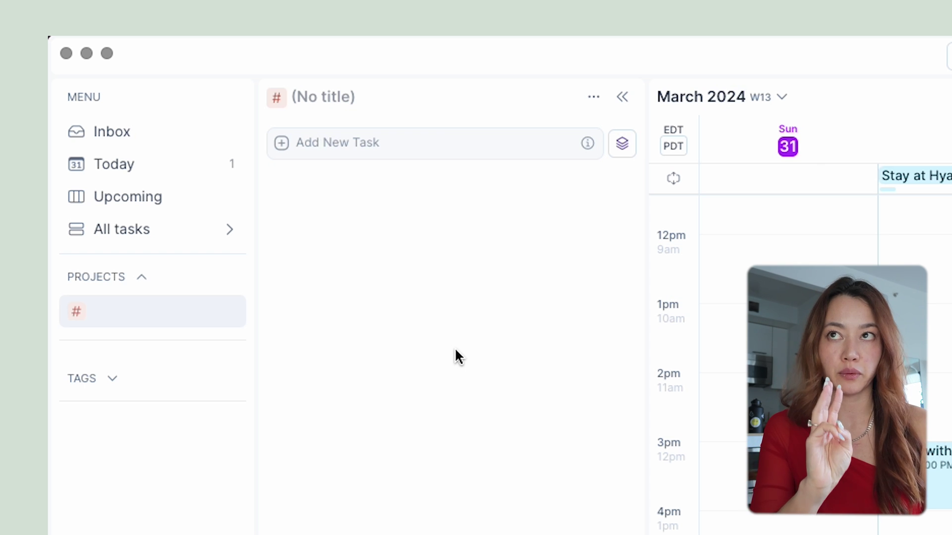
type("W")
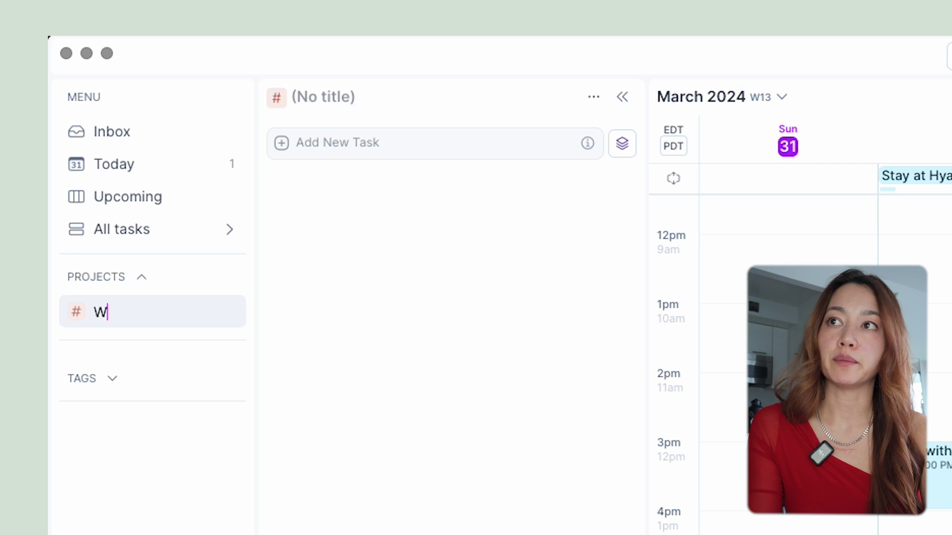
type("edding planning")
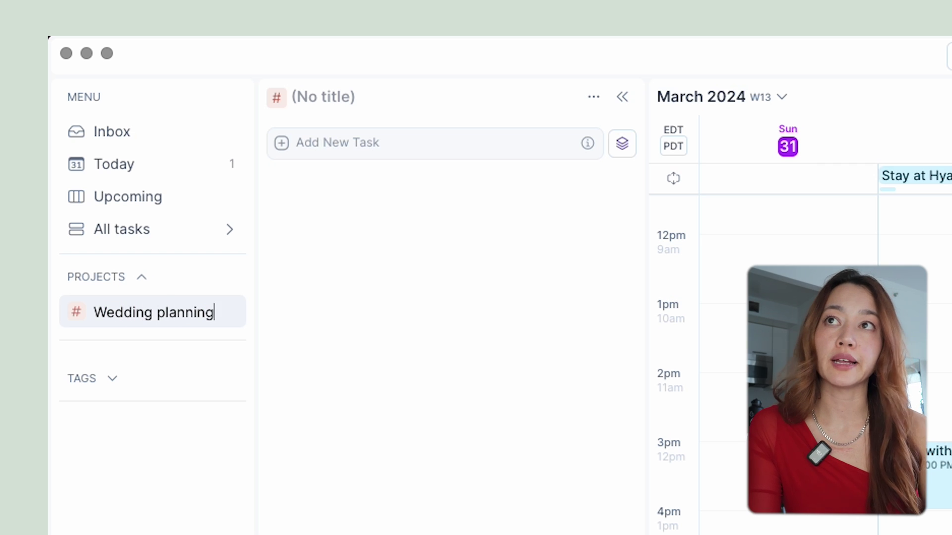
key("Return")
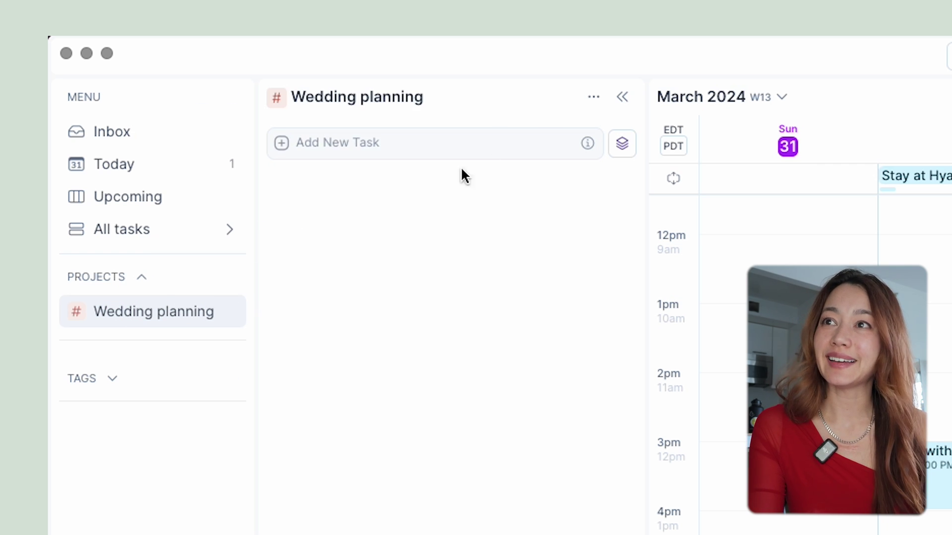
left_click(231, 276)
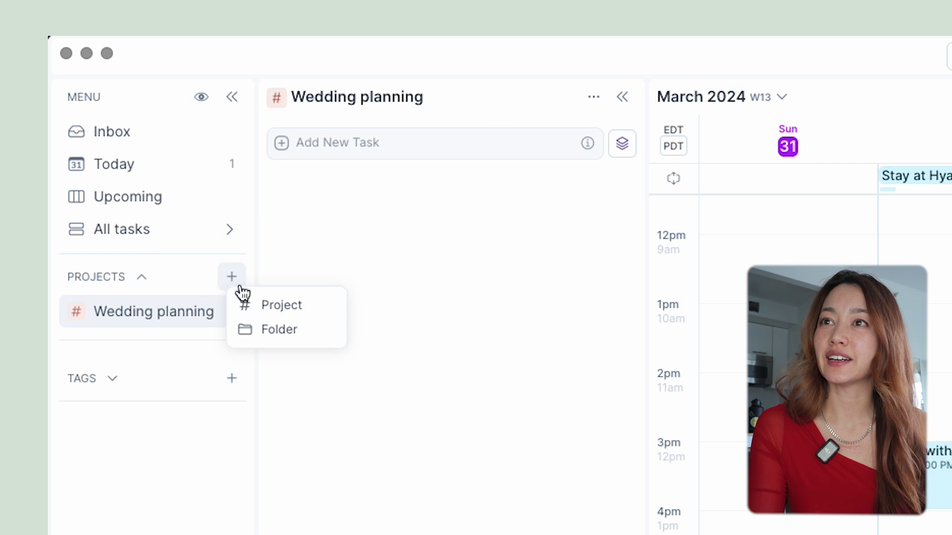
left_click(284, 307)
type("YouTube channel")
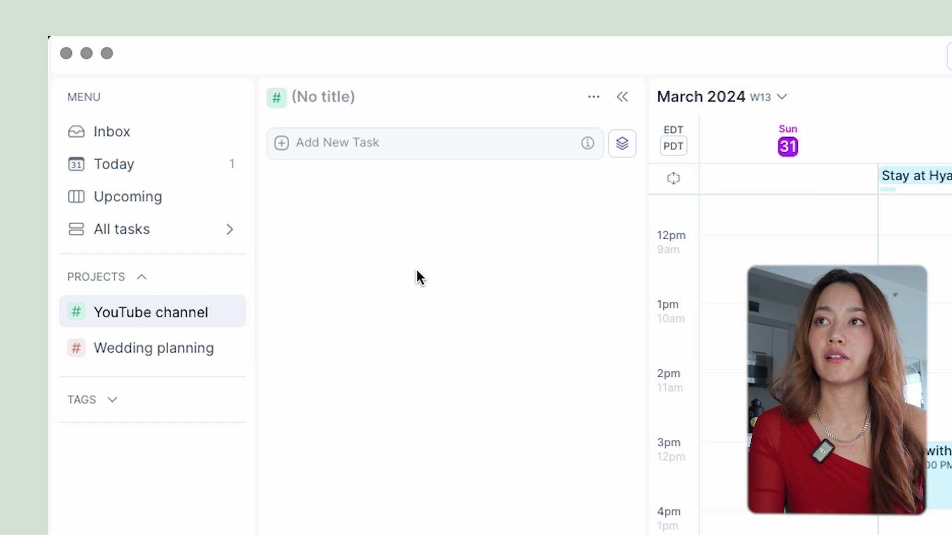
key("Return")
type("Notion build")
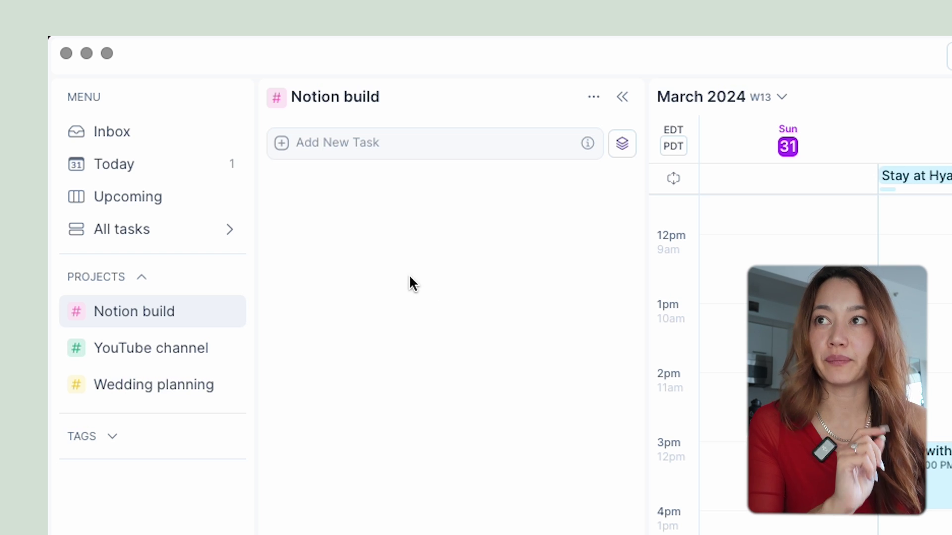
left_click(397, 155)
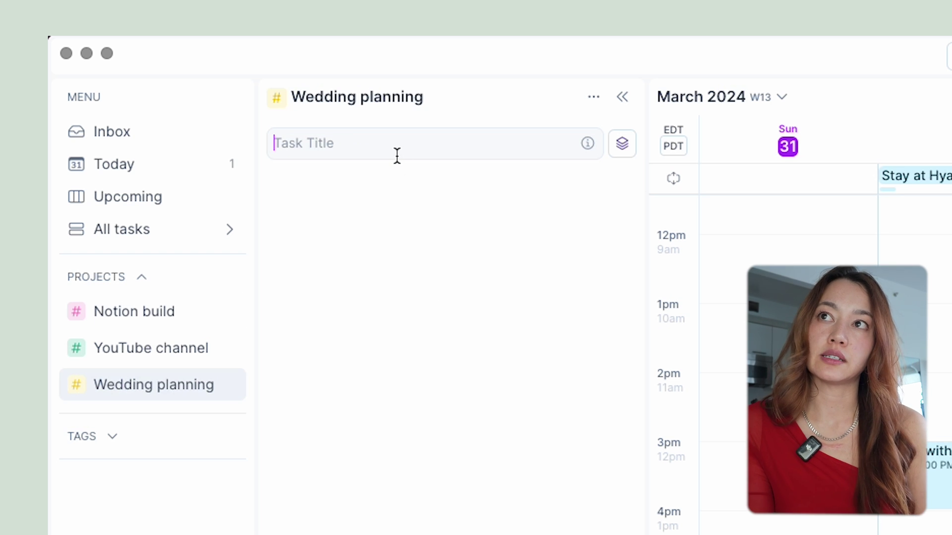
Step: Add wedding tasks 'Email venues I'm interested in', 'Research photographers' and 'Visit a dress store'
type("Email venues")
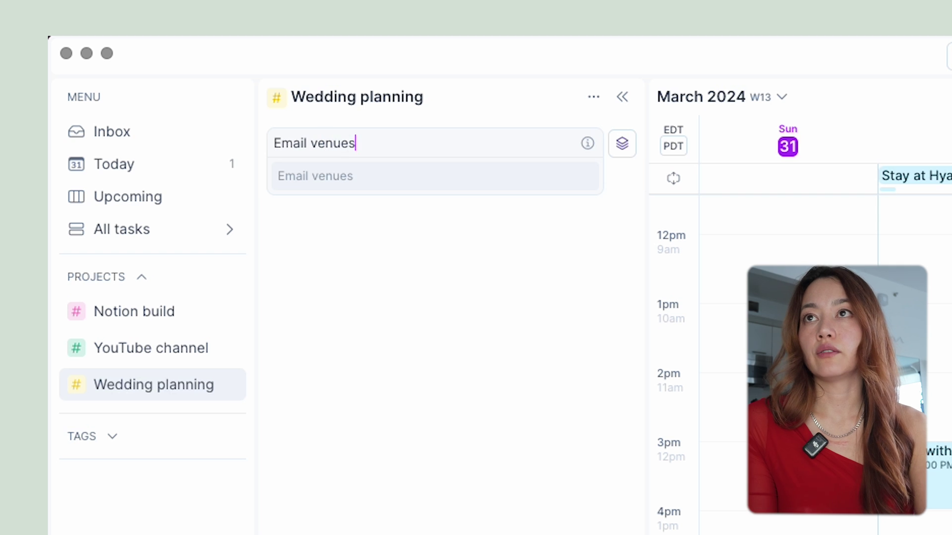
type(" I'm interested in")
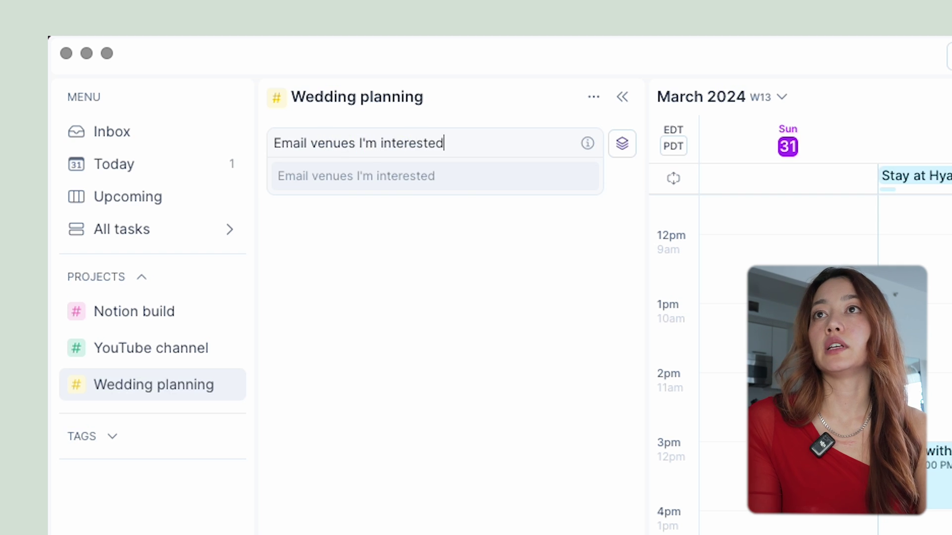
key("Return")
type("photographers")
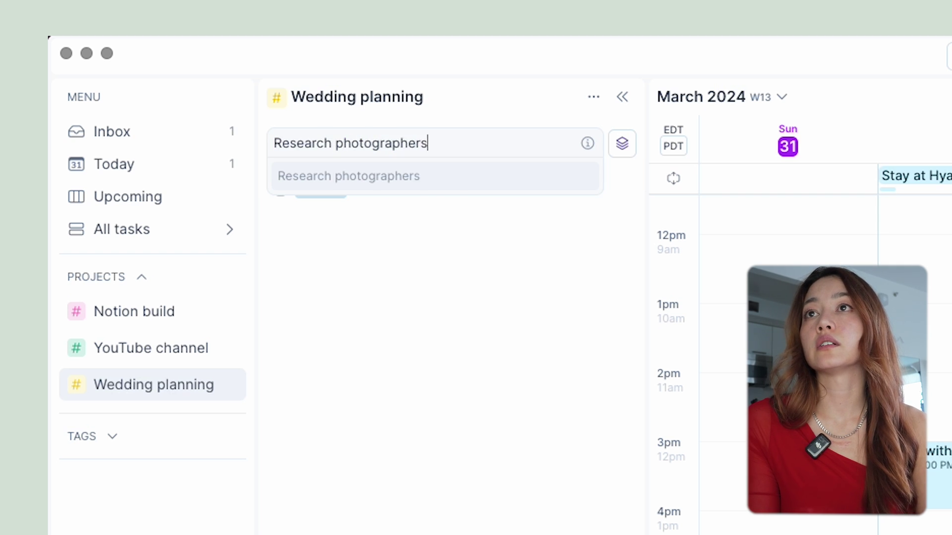
key("Return")
type("Visit ")
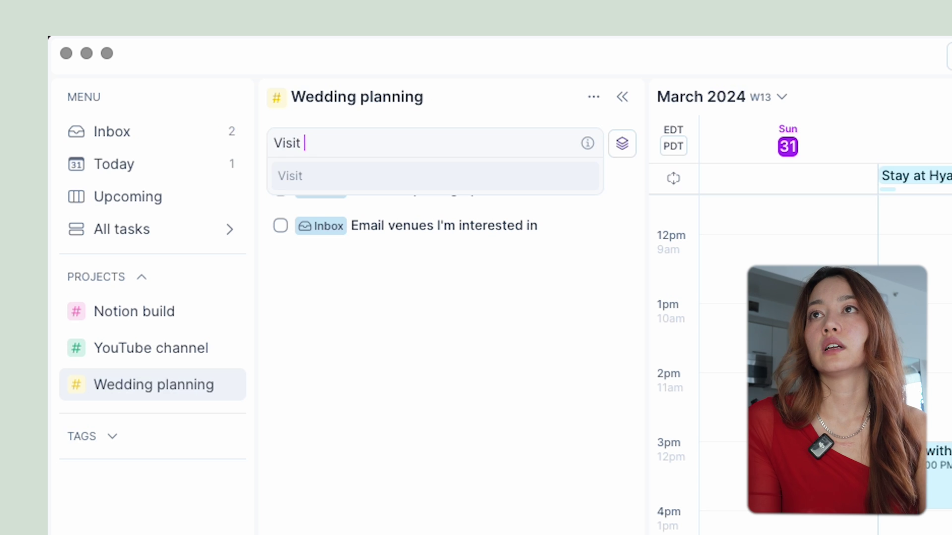
type("a dress store")
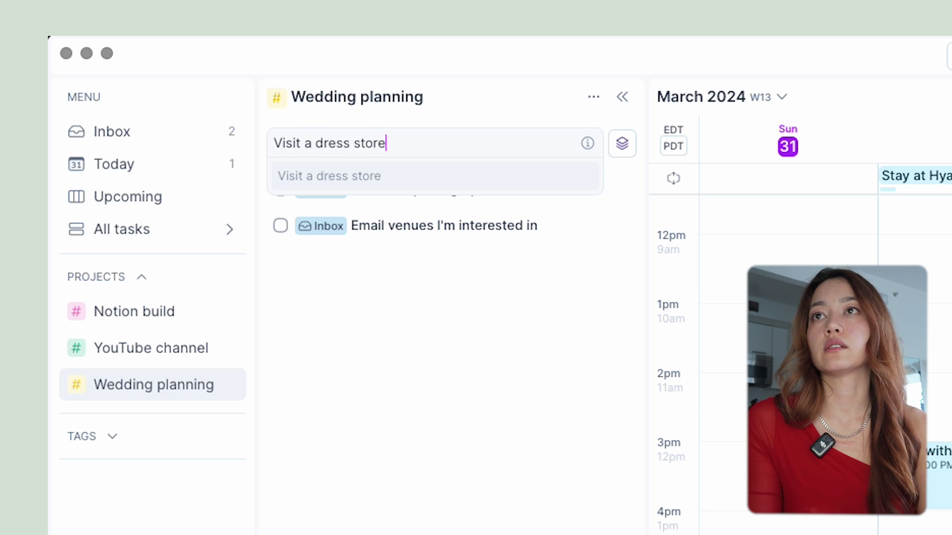
key("Return")
Step: Add 'Create a new banner', 'Organize videos in playlists' and 'Brainstorm content for Q2' to YouTube channel
left_click(151, 348)
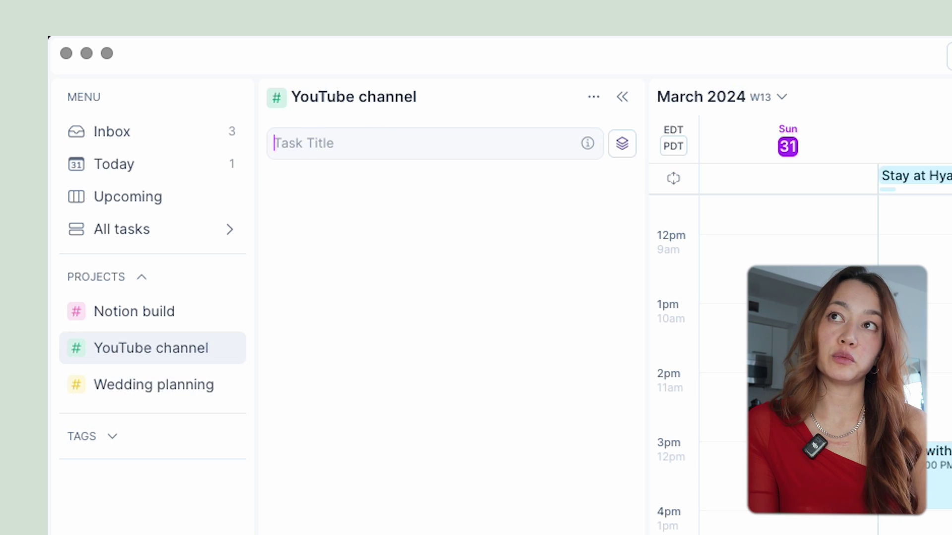
type("Create a new banner")
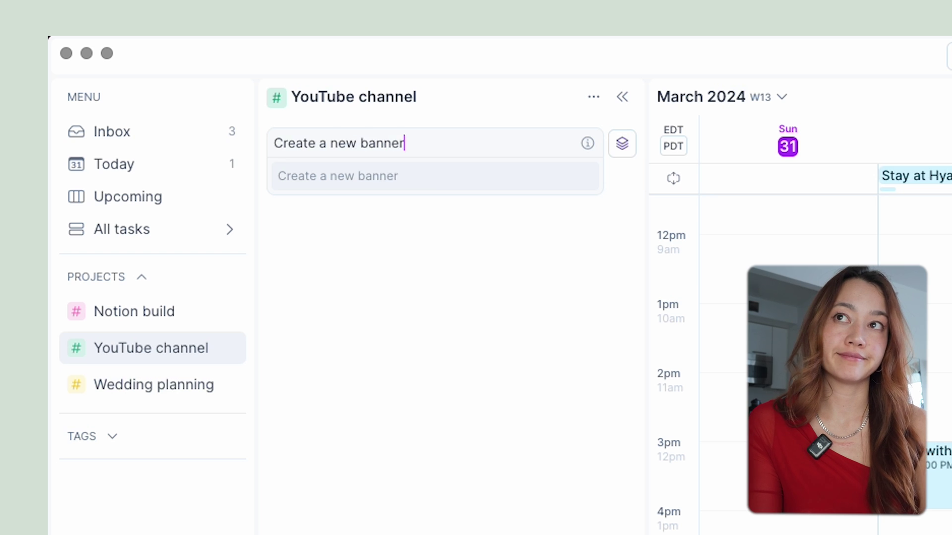
key("Return")
type("Organize videos in playlists")
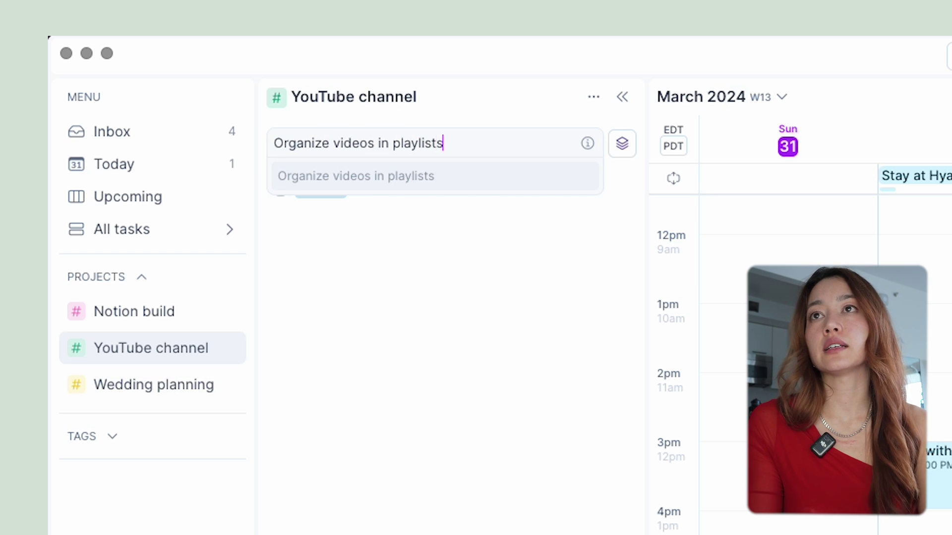
key("Return")
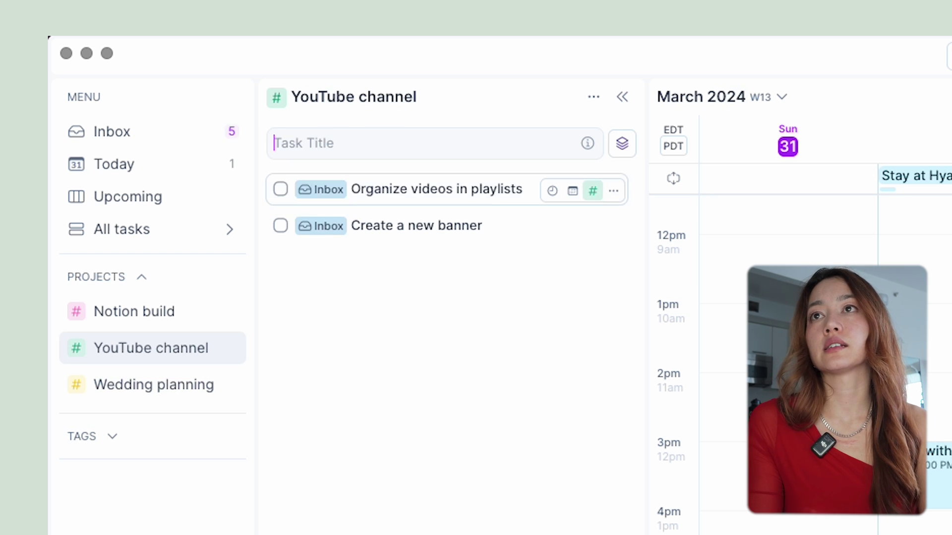
type("Brainstorm content for Q2")
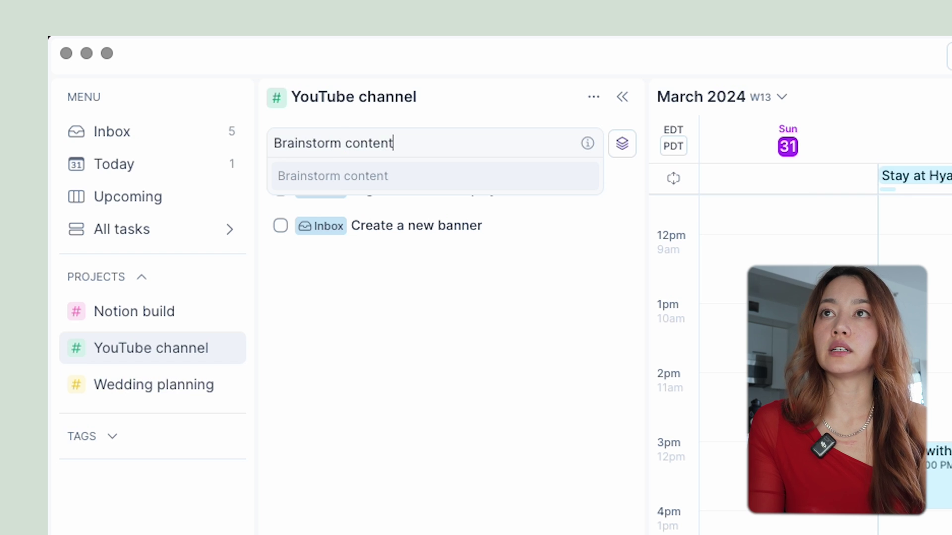
key("Return")
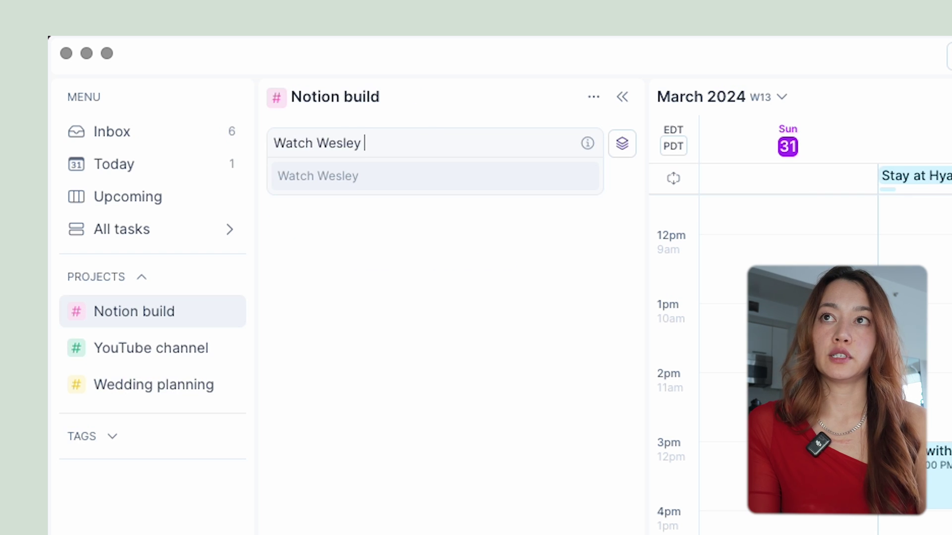
Step: Add Notion build tasks about a creator's Notion-building video and 'Write a list of databases I want to build'
type("Anna's newe")
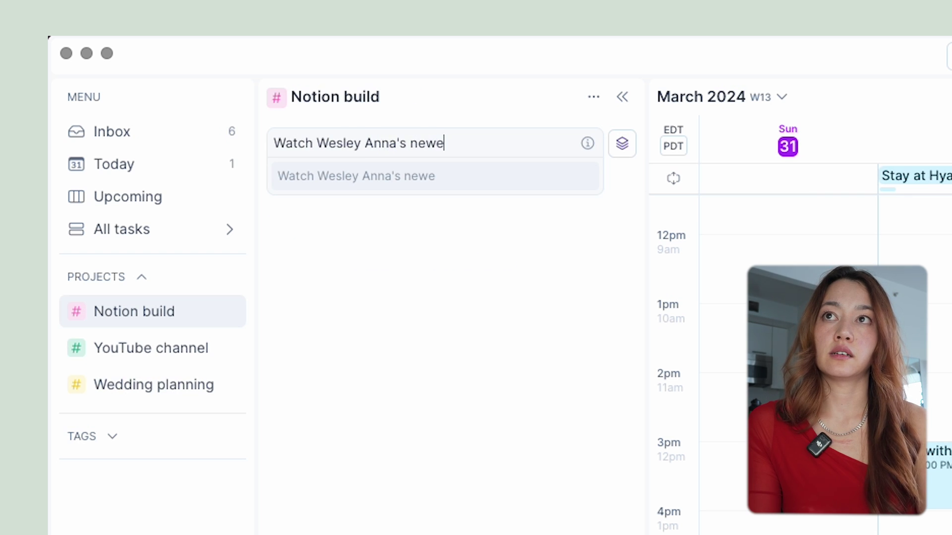
type("st video about ")
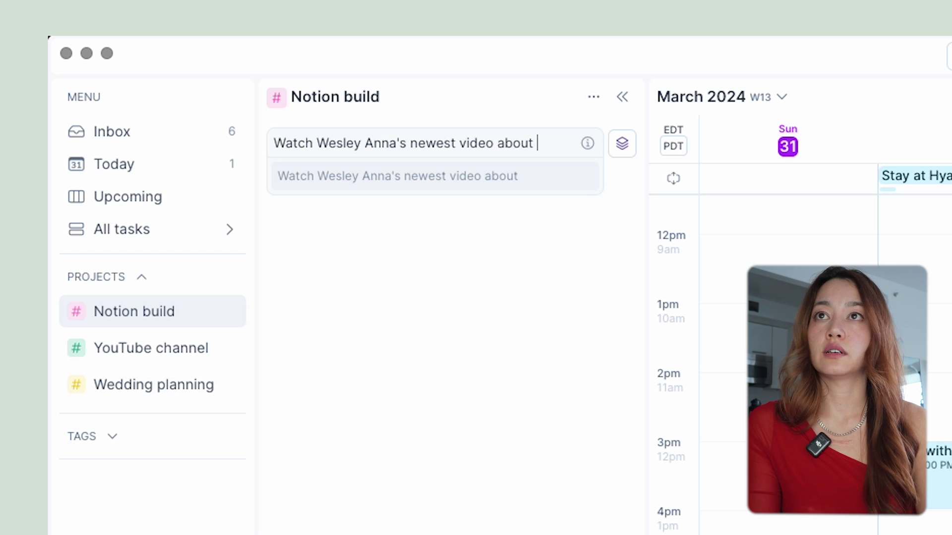
type("building in Noti")
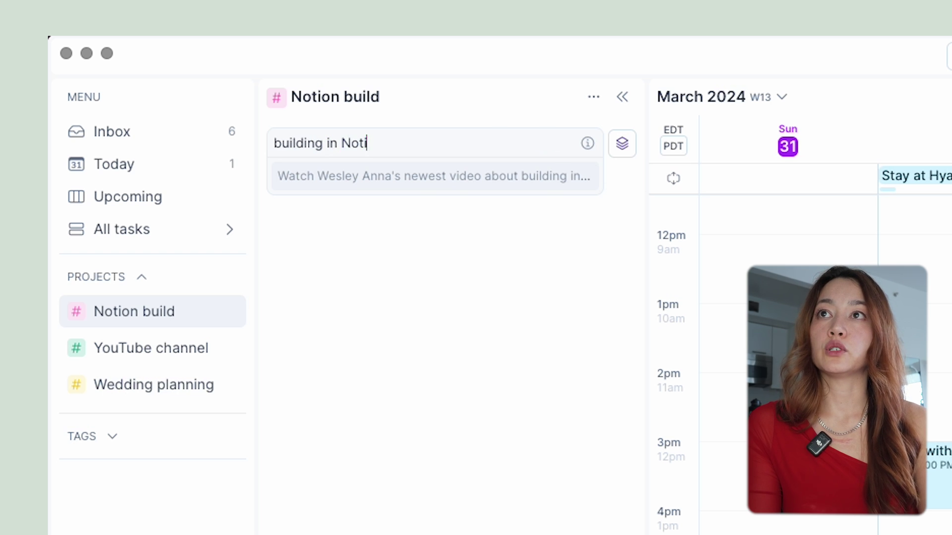
type("on")
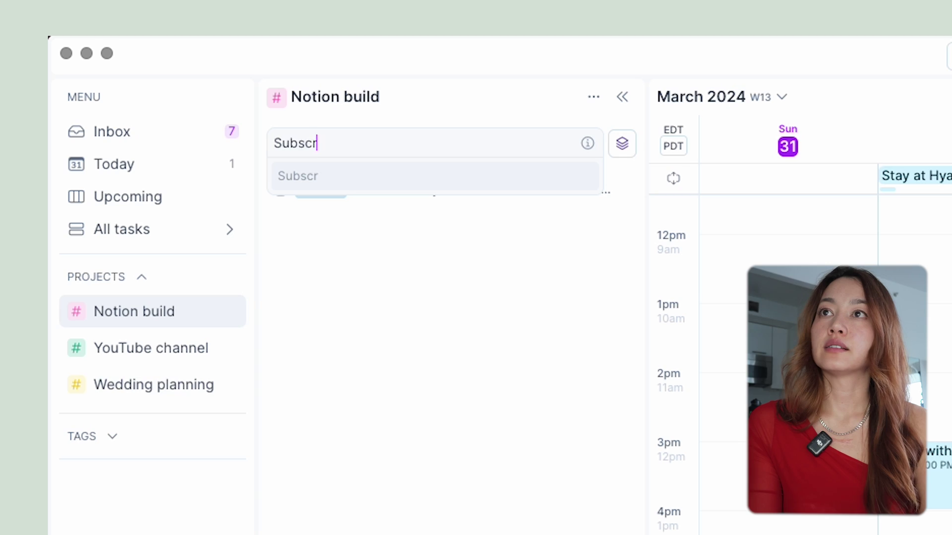
type("be ")
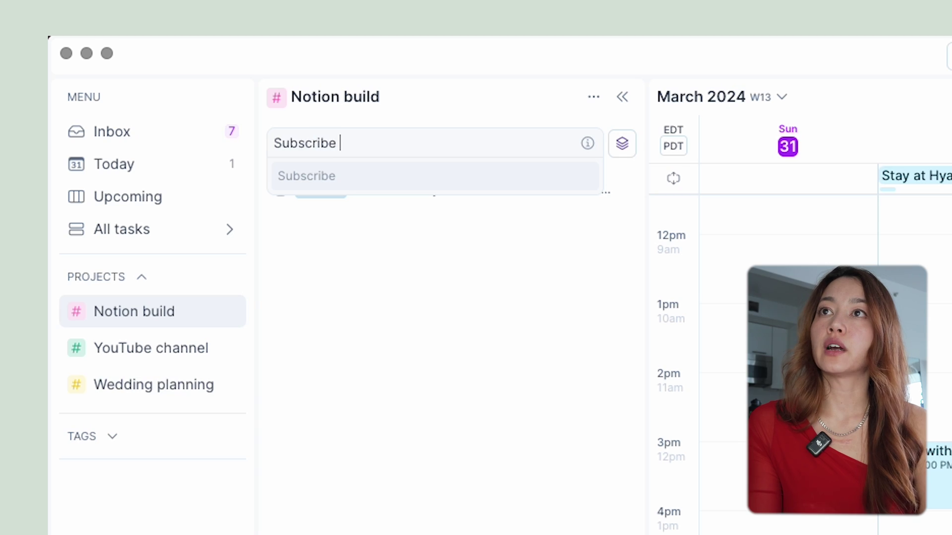
type("to Wesley Anna")
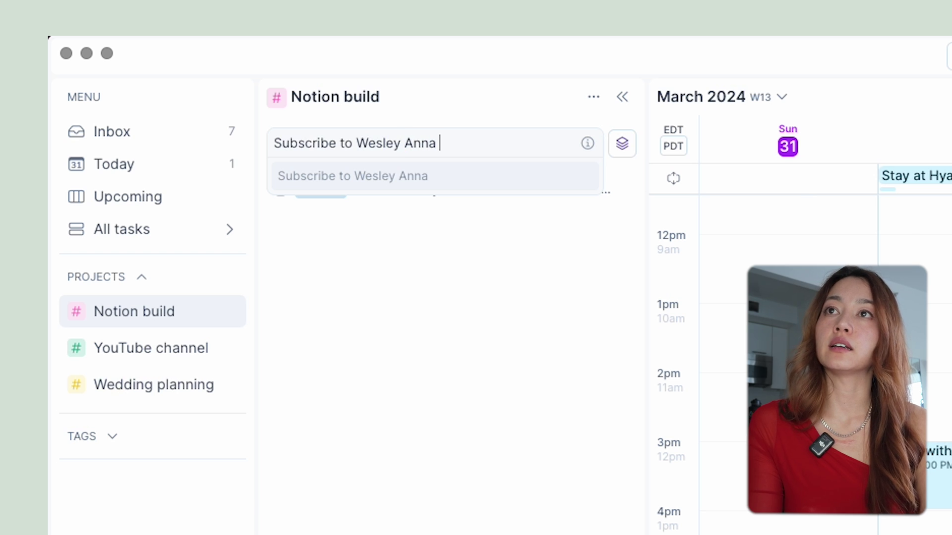
type("Write a list of ")
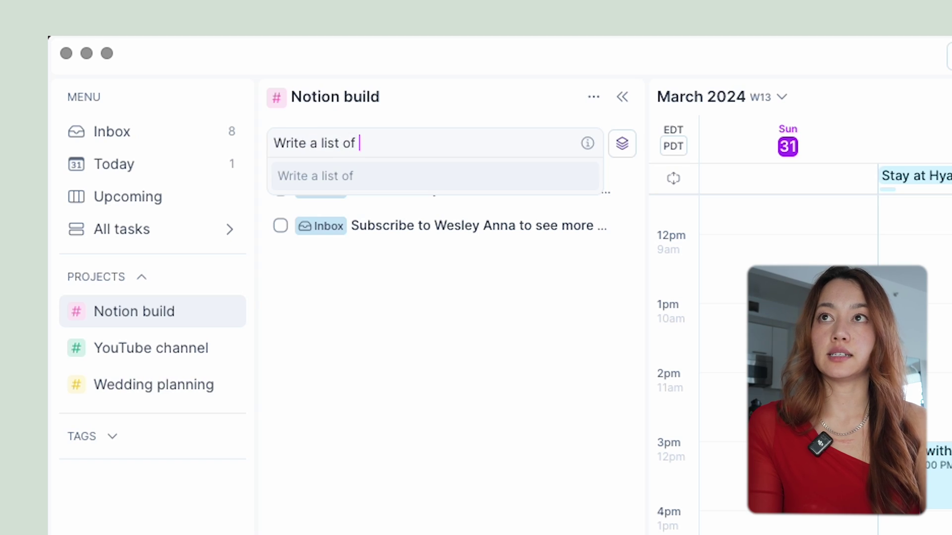
type("databases I want to ")
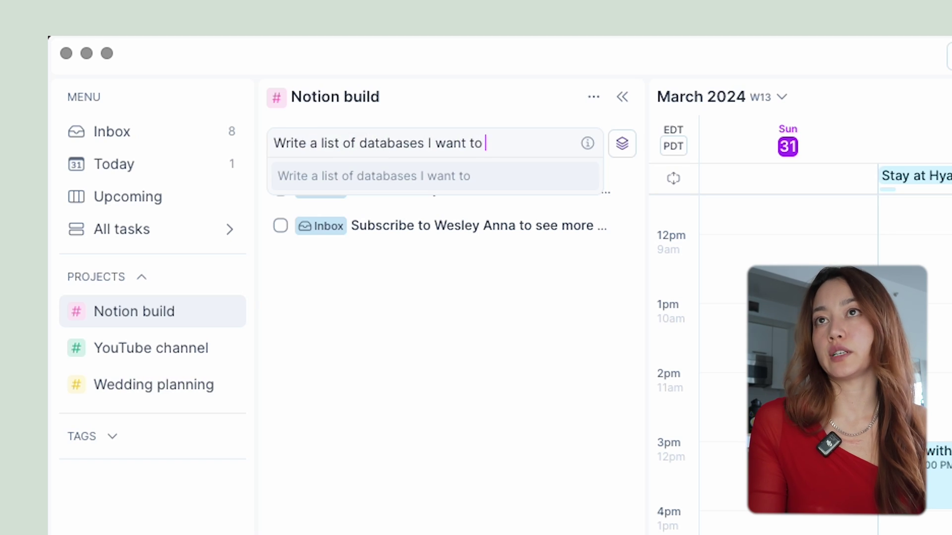
type("build")
key("Return")
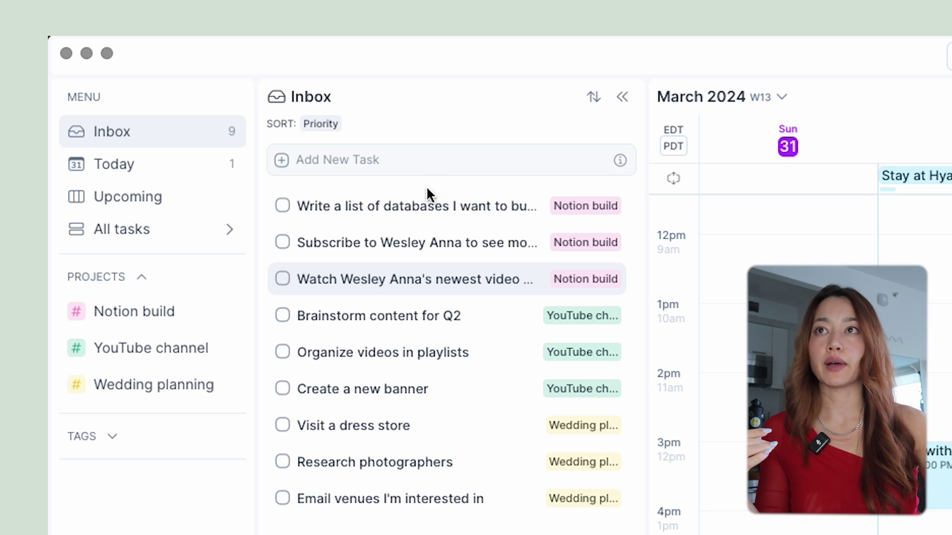
Step: Add an untagged 'Buy new cups' task to the Inbox
left_click(413, 161)
type("Buy new cups")
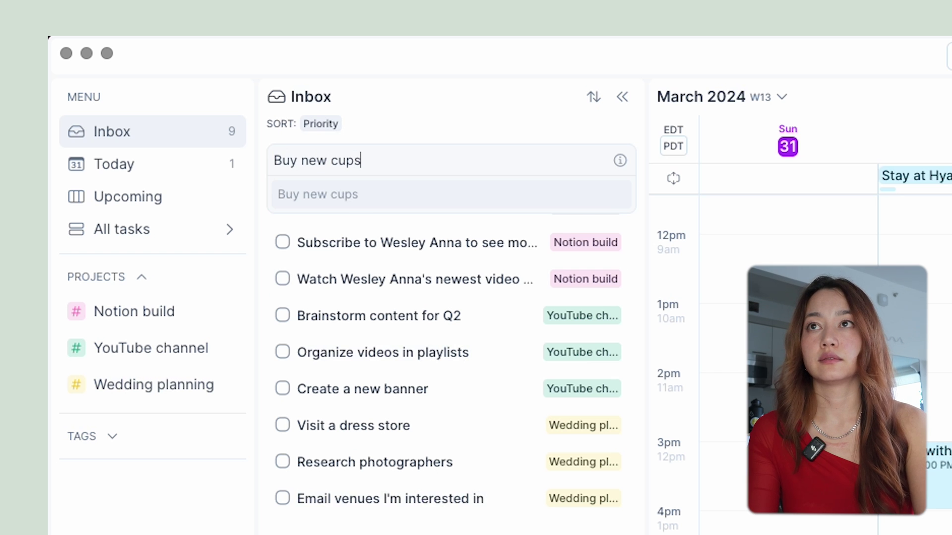
key("Return")
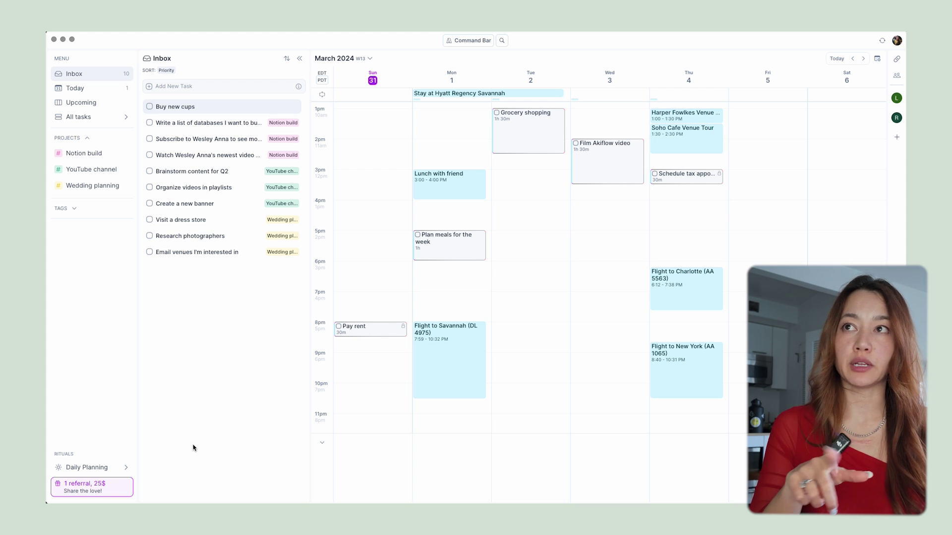
Step: Start the Daily Planning ritual and advance to the Today review step
left_click(87, 468)
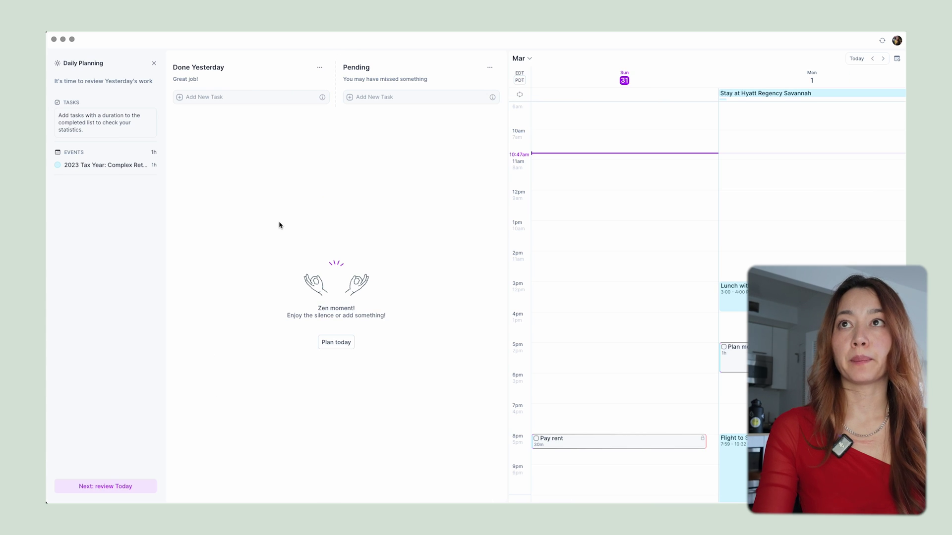
left_click(119, 487)
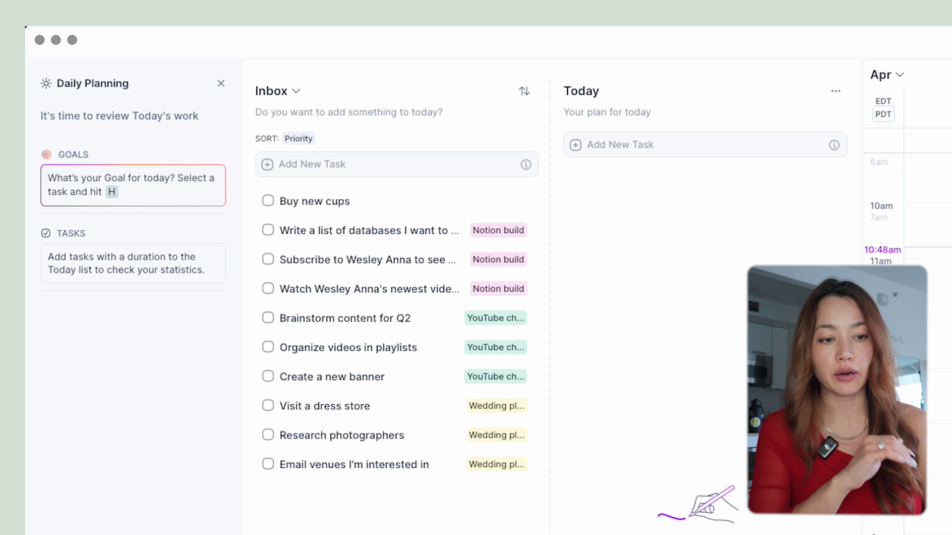
left_click(286, 91)
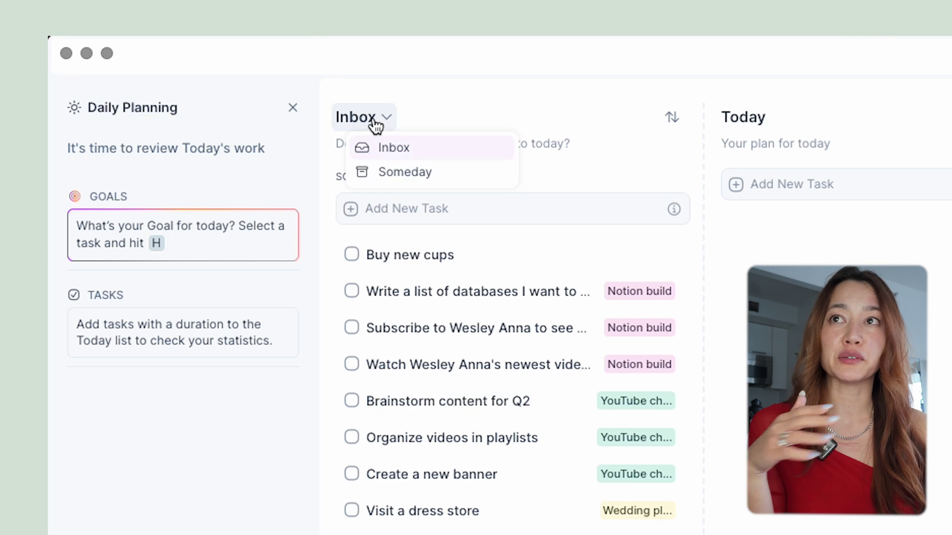
left_click(404, 172)
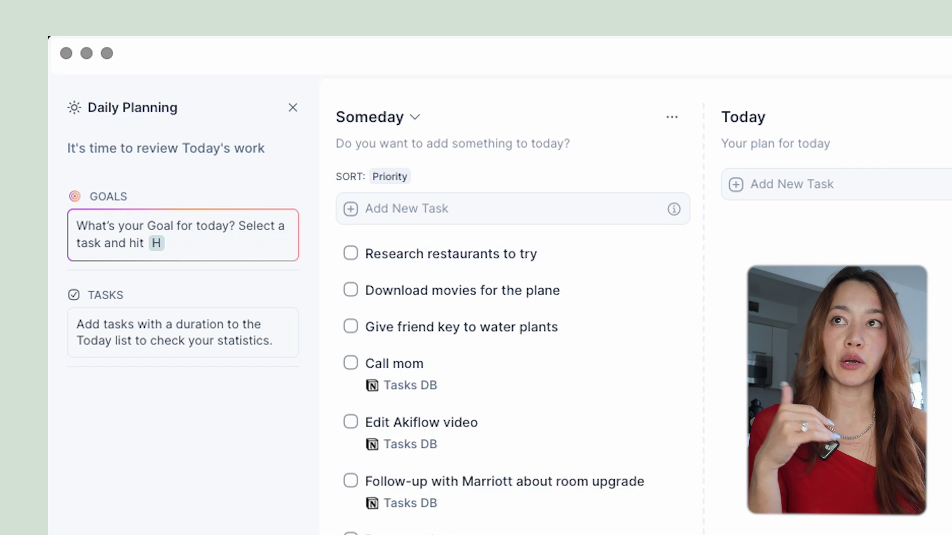
left_click(412, 119)
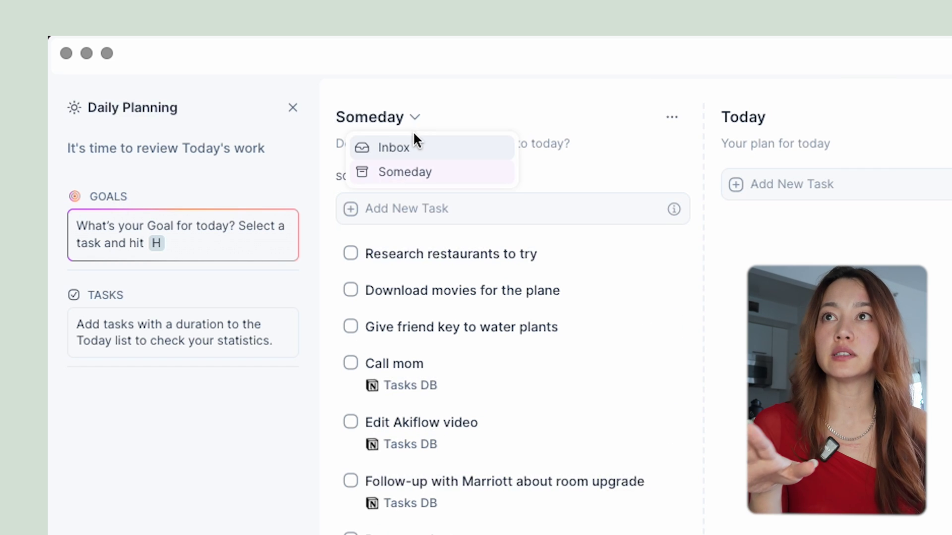
left_click(409, 146)
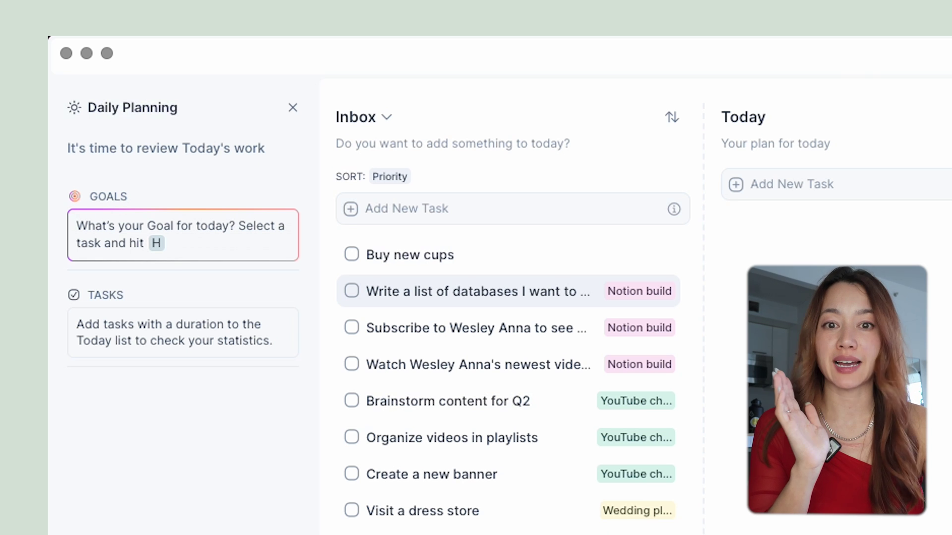
left_click_drag(476, 292, 263, 406)
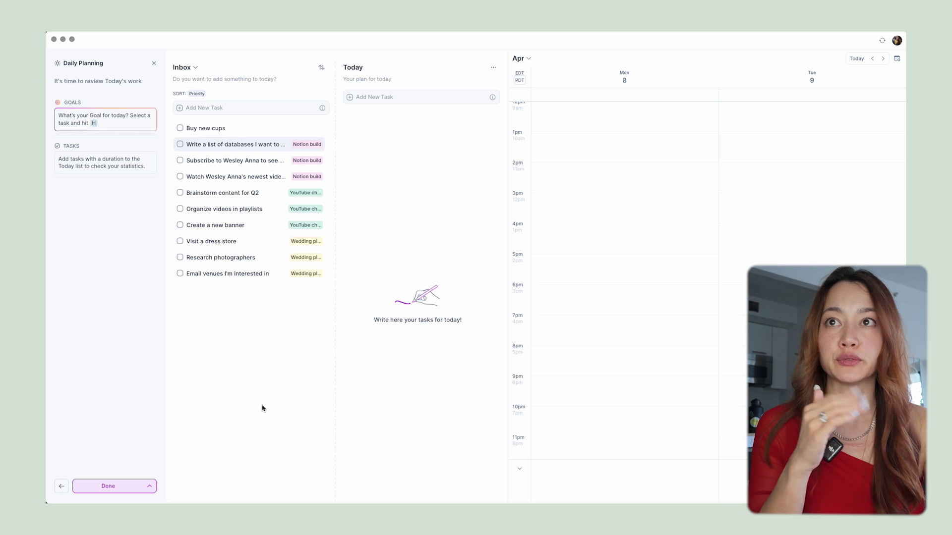